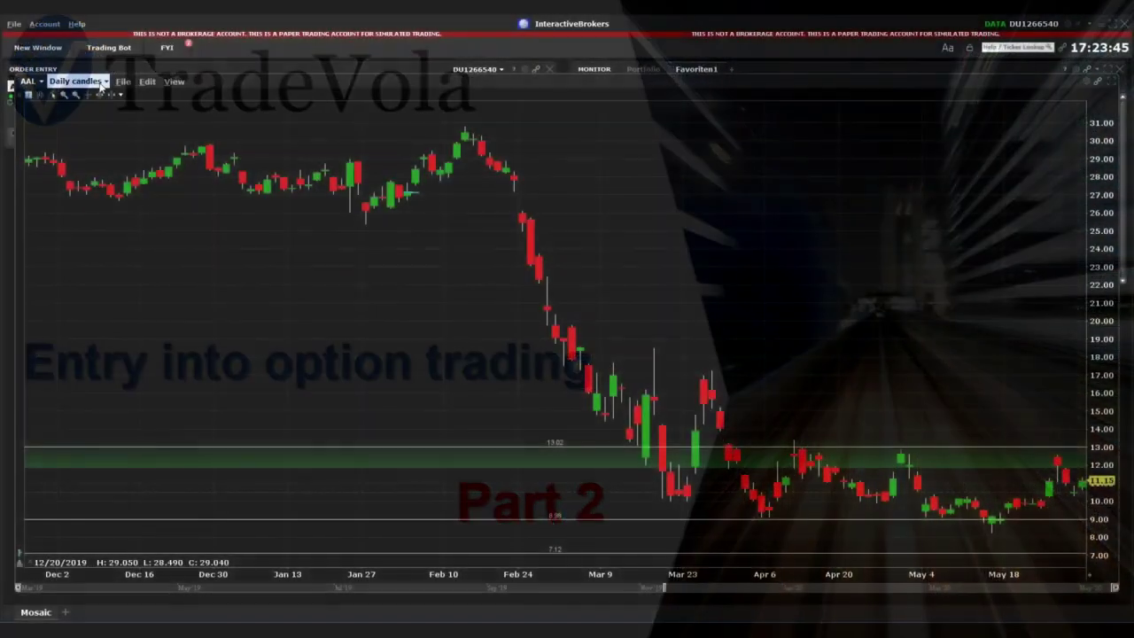
# Add a horizontal trendline to the AAL daily chart at about 17.06, along the late-March highs.
pyautogui.click(98, 84)
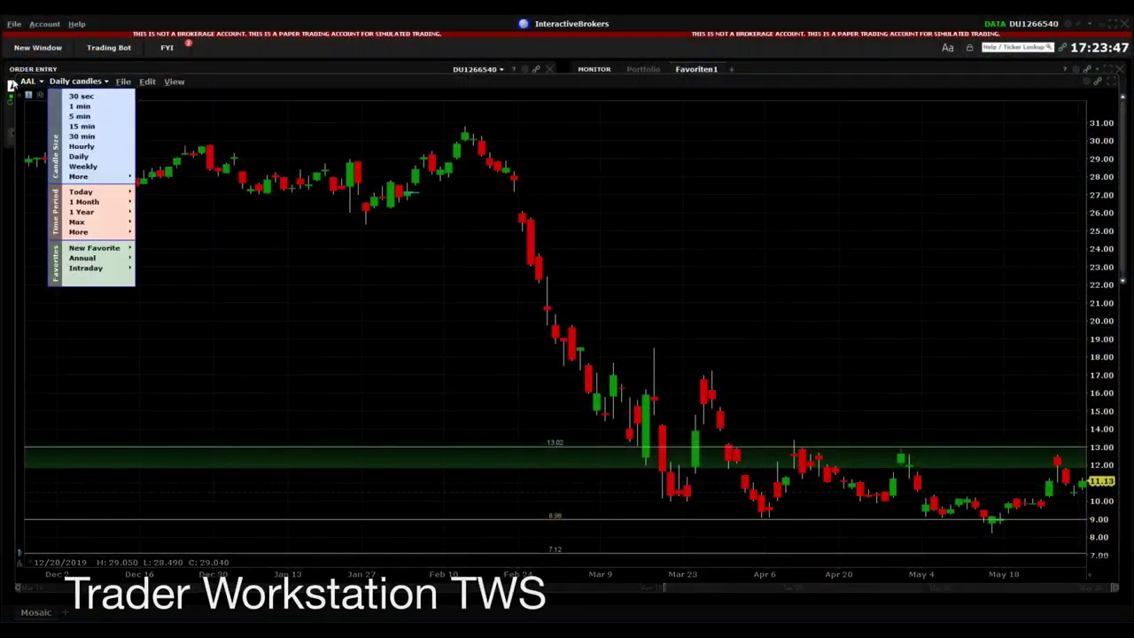
pyautogui.click(53, 95)
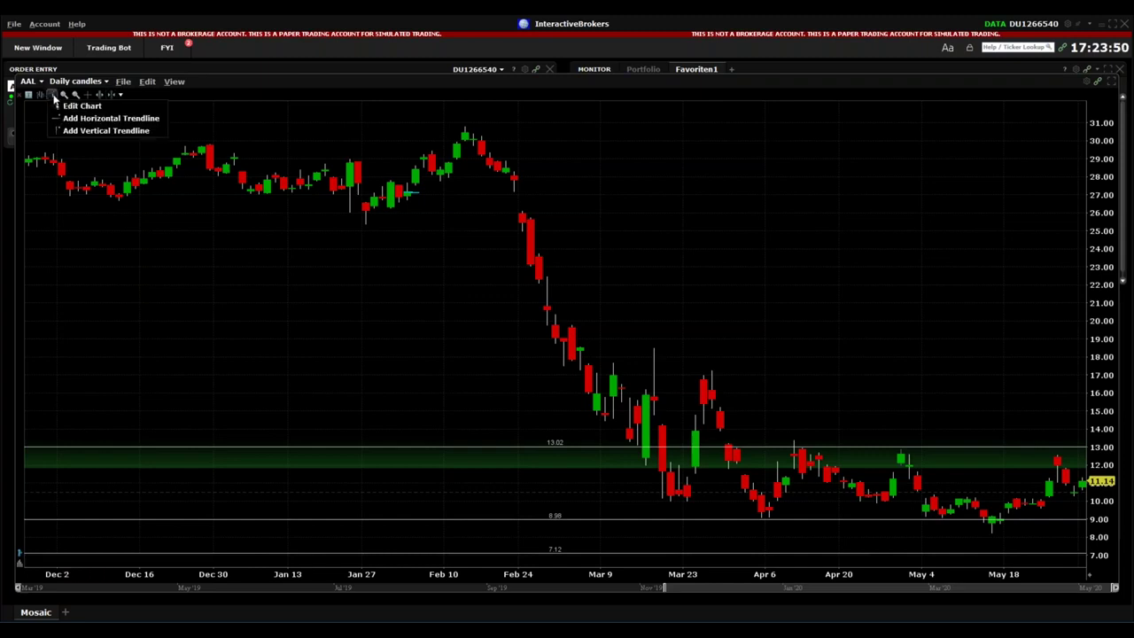
pyautogui.click(105, 118)
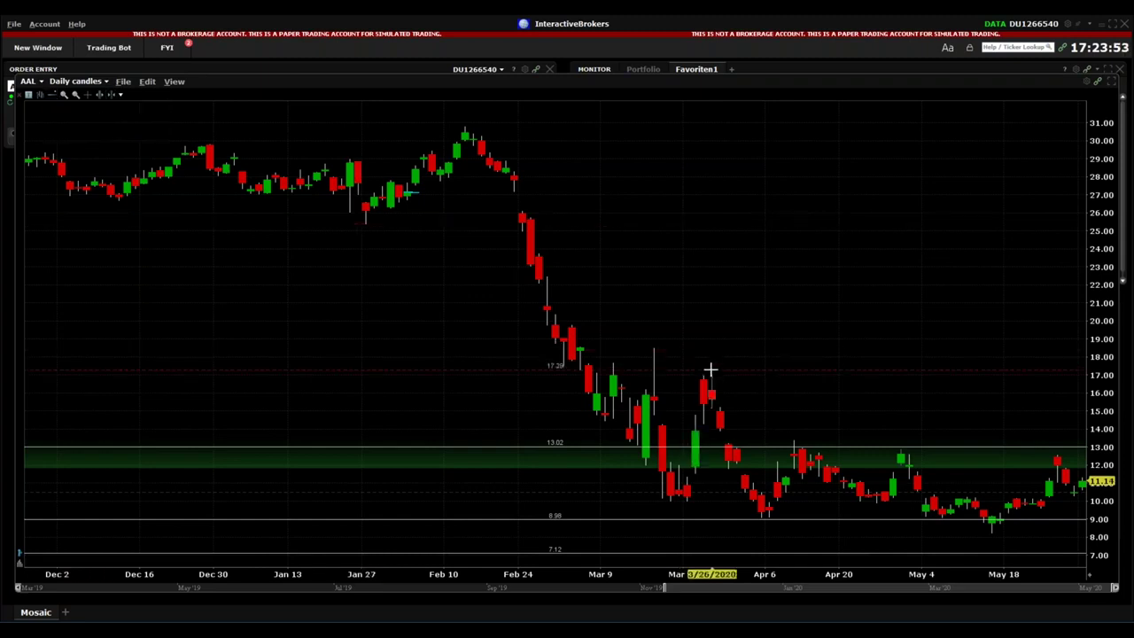
pyautogui.click(711, 375)
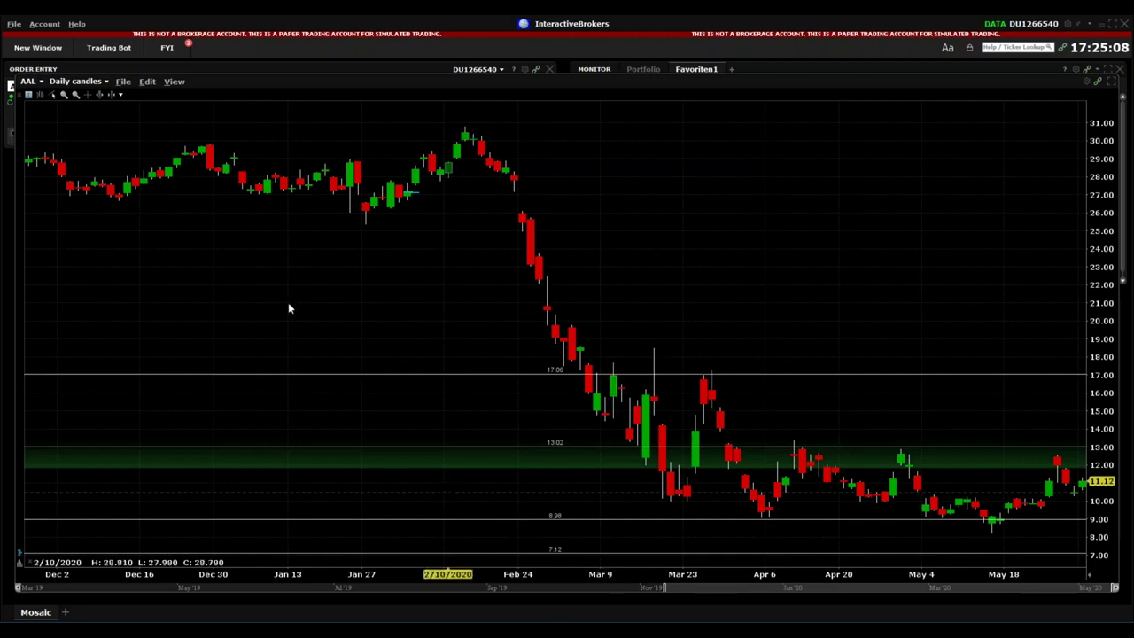
# Open OptionTrader for AAL and show the option chain for the JUL 17 '20 expiry.
pyautogui.click(40, 57)
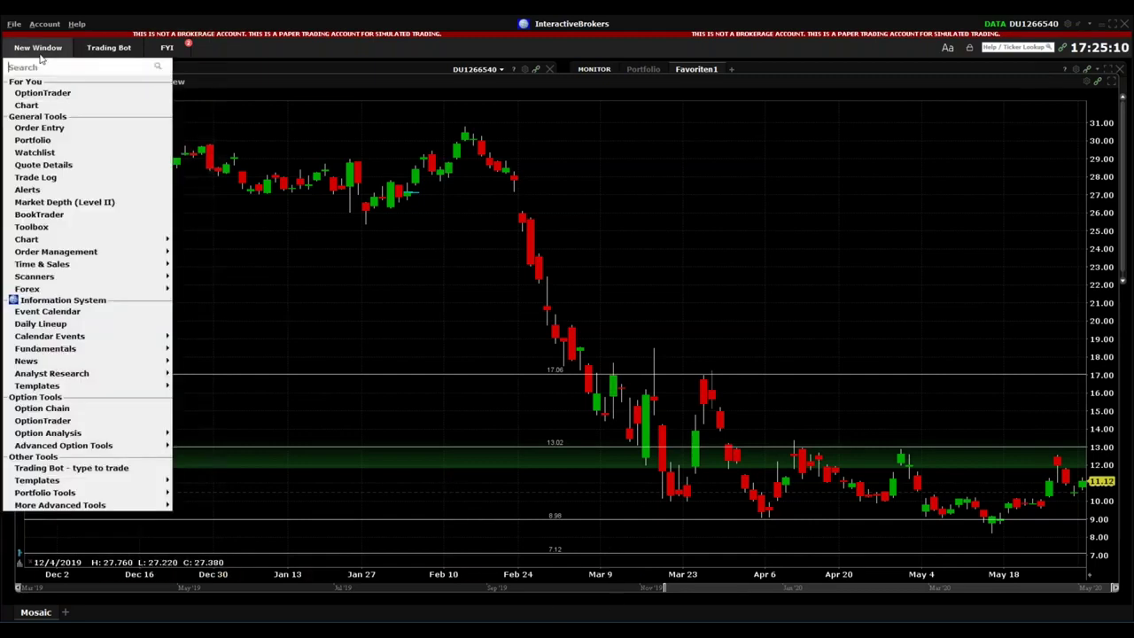
pyautogui.click(56, 94)
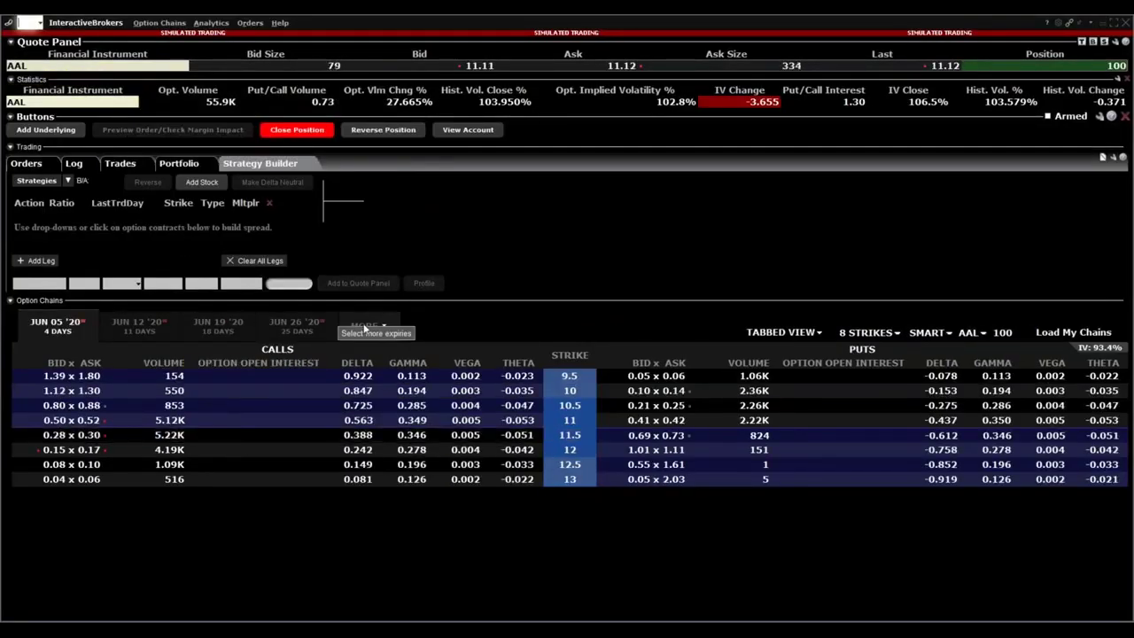
pyautogui.click(383, 338)
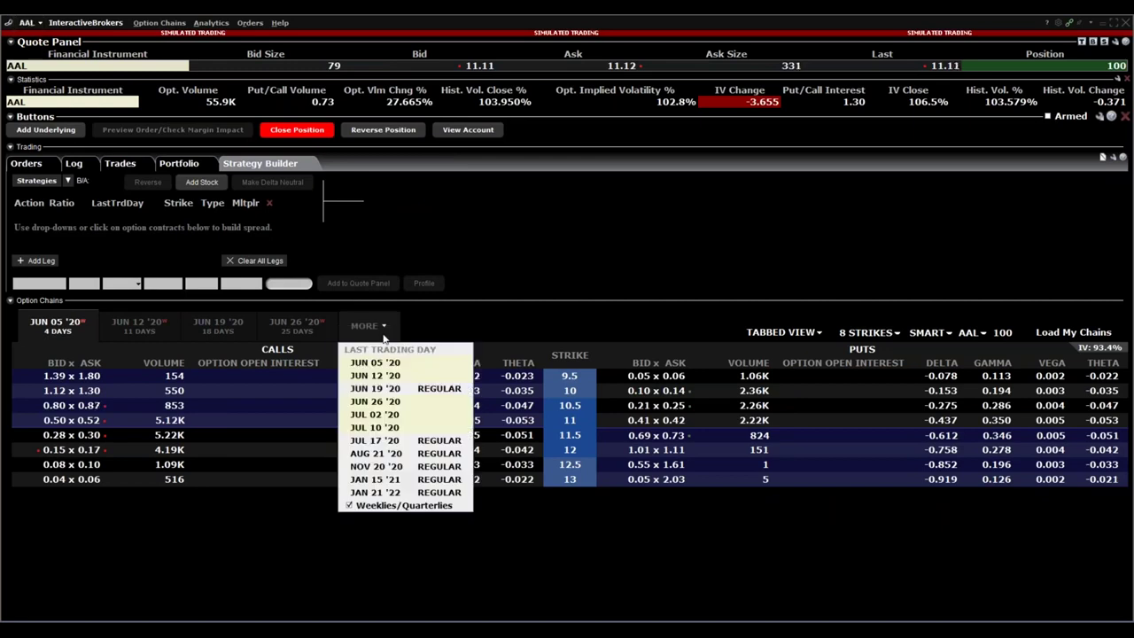
pyautogui.click(396, 449)
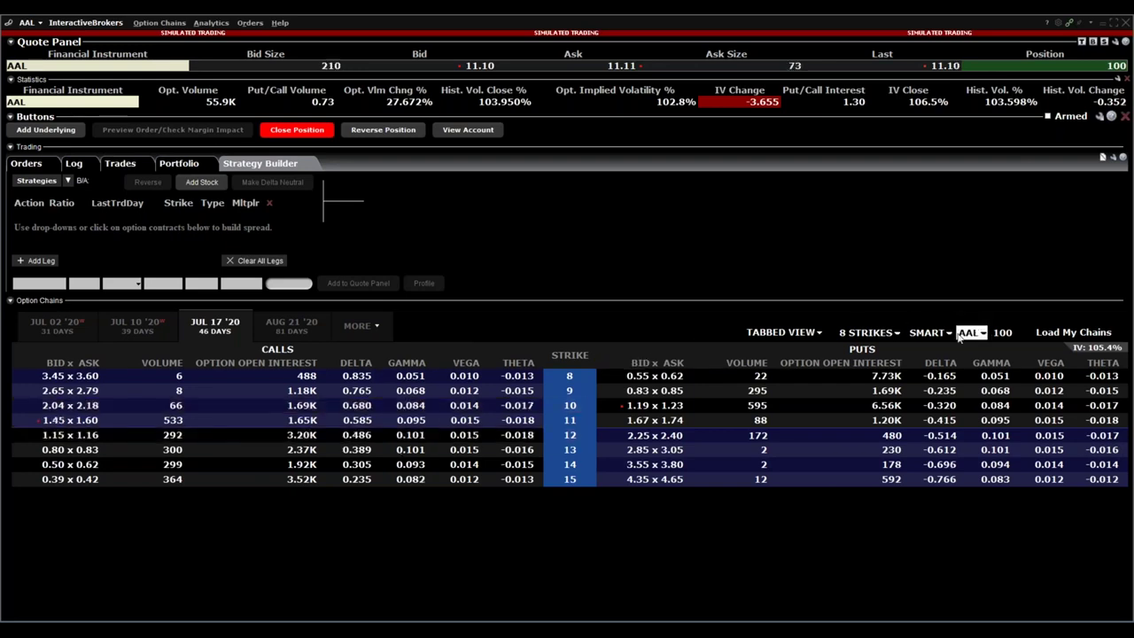
# Extend the option chain's displayed strikes by selecting every strike from 13.5 through 17.0.
pyautogui.click(896, 332)
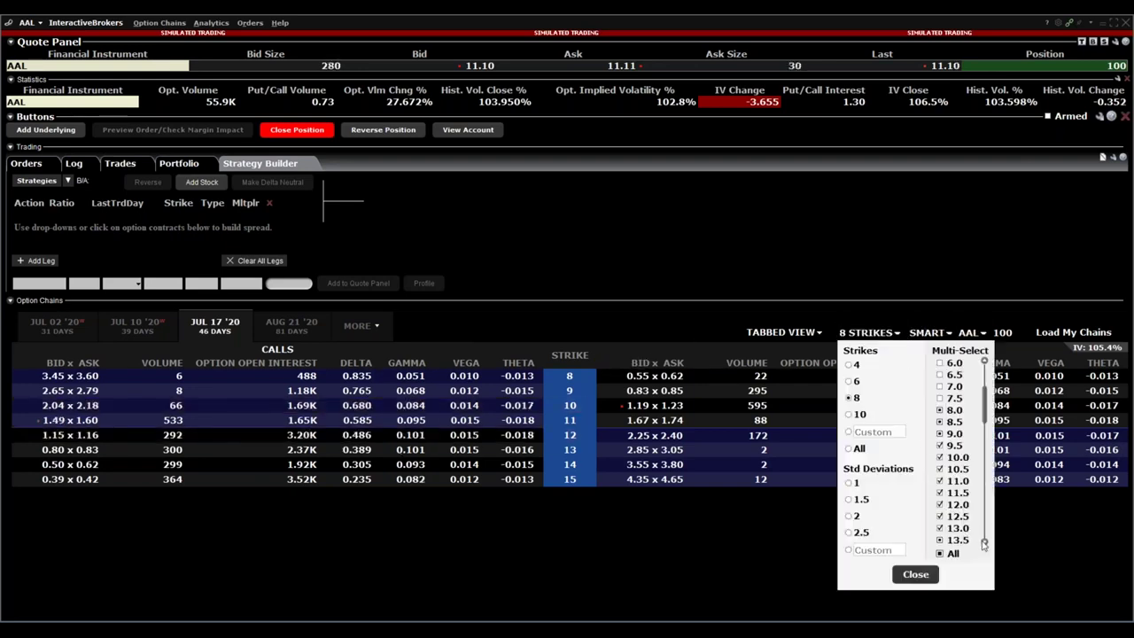
pyautogui.scroll(-7, 986, 548)
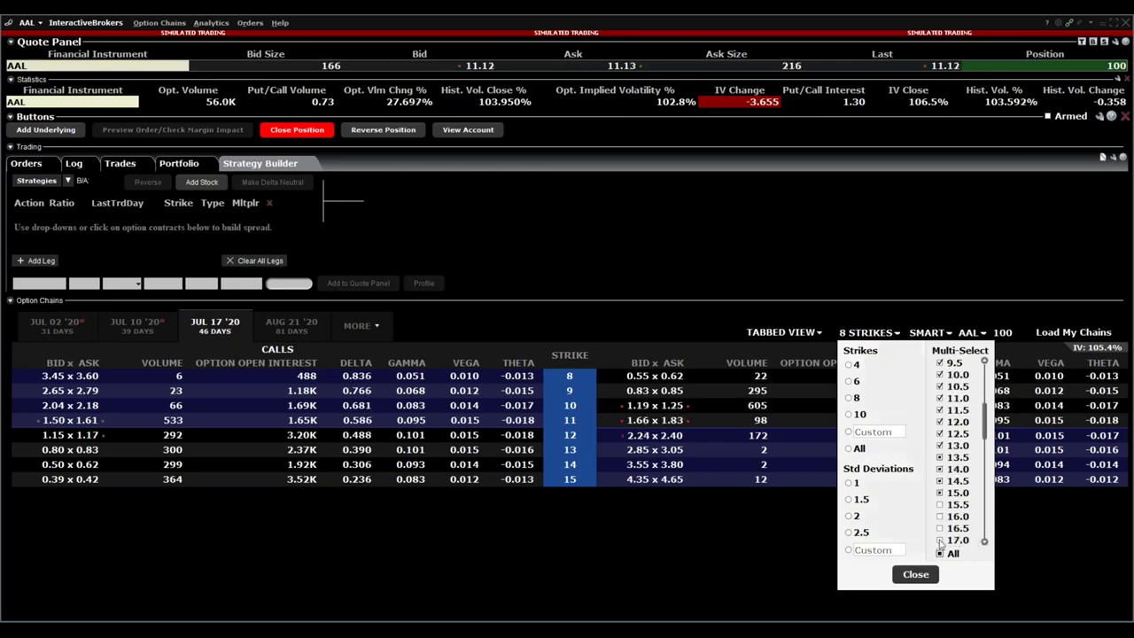
pyautogui.click(939, 540)
pyautogui.click(940, 458)
pyautogui.click(940, 468)
pyautogui.click(940, 481)
pyautogui.click(940, 505)
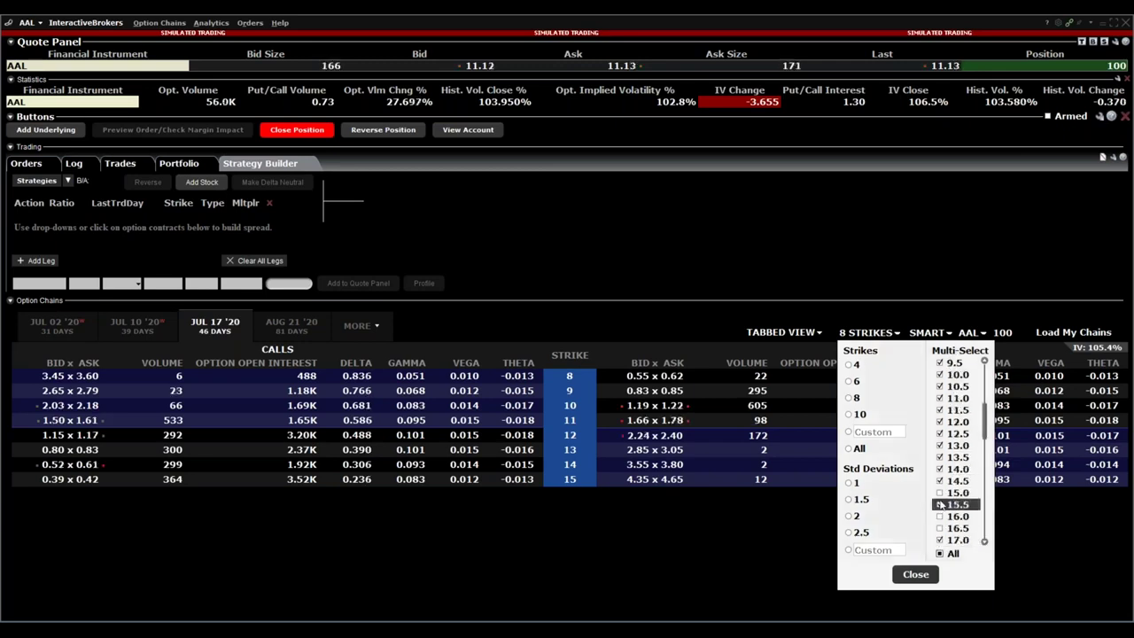
pyautogui.click(940, 493)
pyautogui.click(940, 516)
pyautogui.click(940, 528)
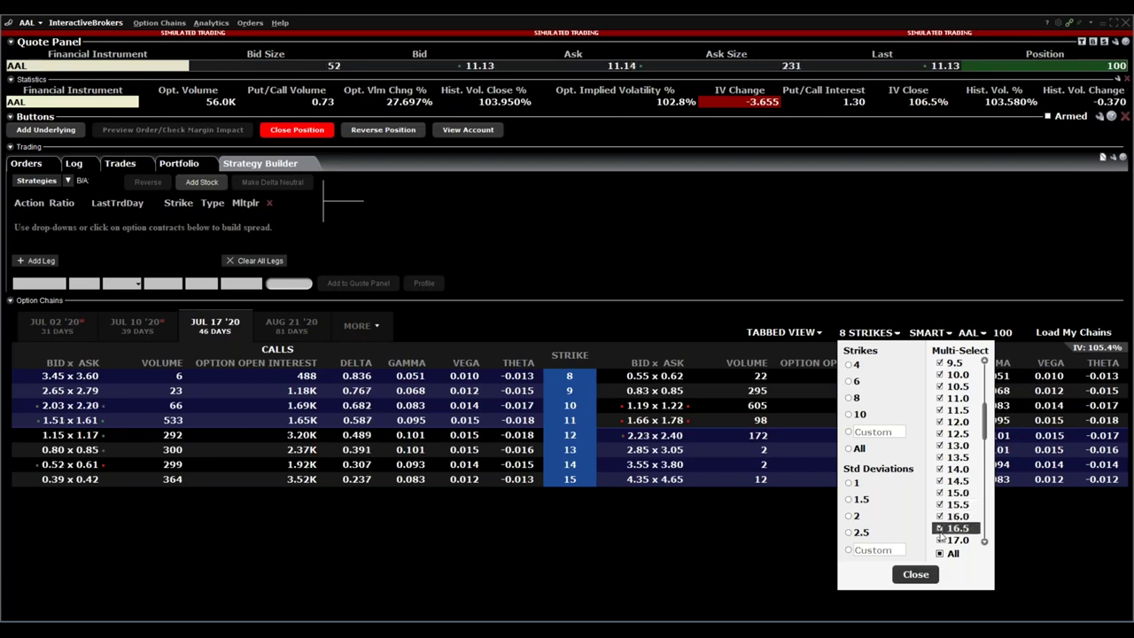
pyautogui.click(926, 574)
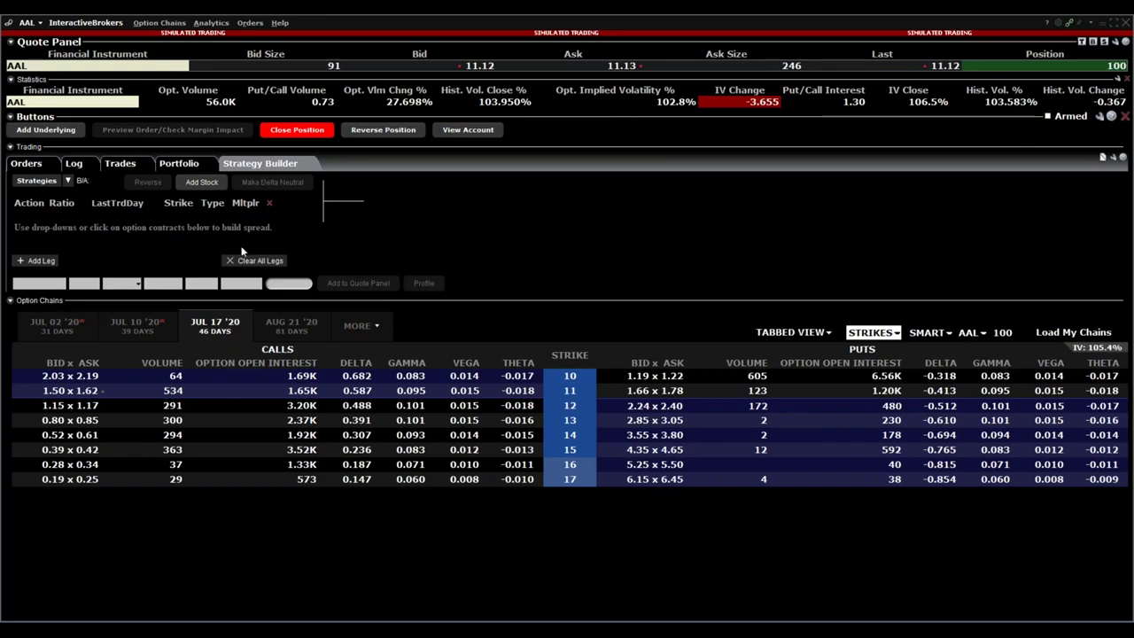
# Build a JUL 17 '20 call spread by buying the 13 call and selling the 17 call.
pyautogui.click(88, 420)
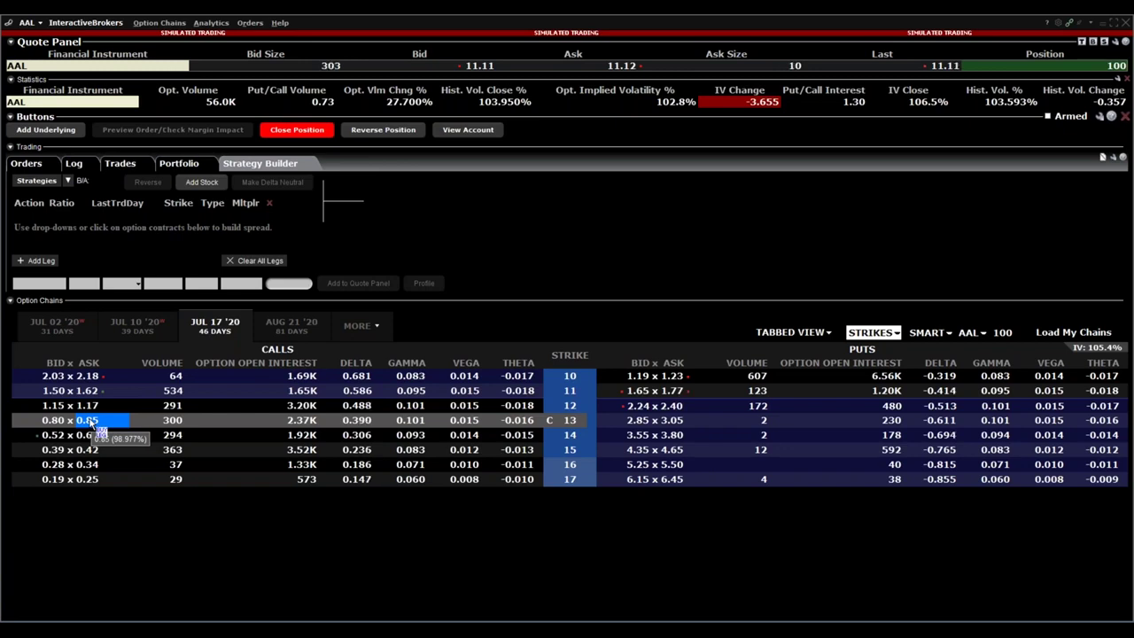
pyautogui.click(93, 424)
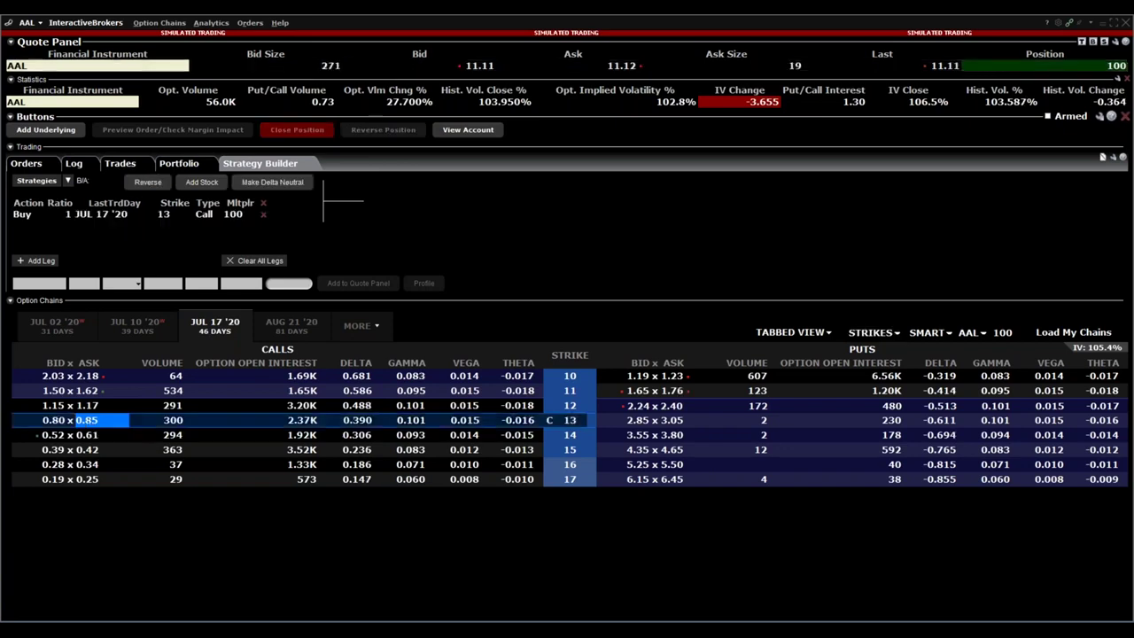
pyautogui.click(55, 479)
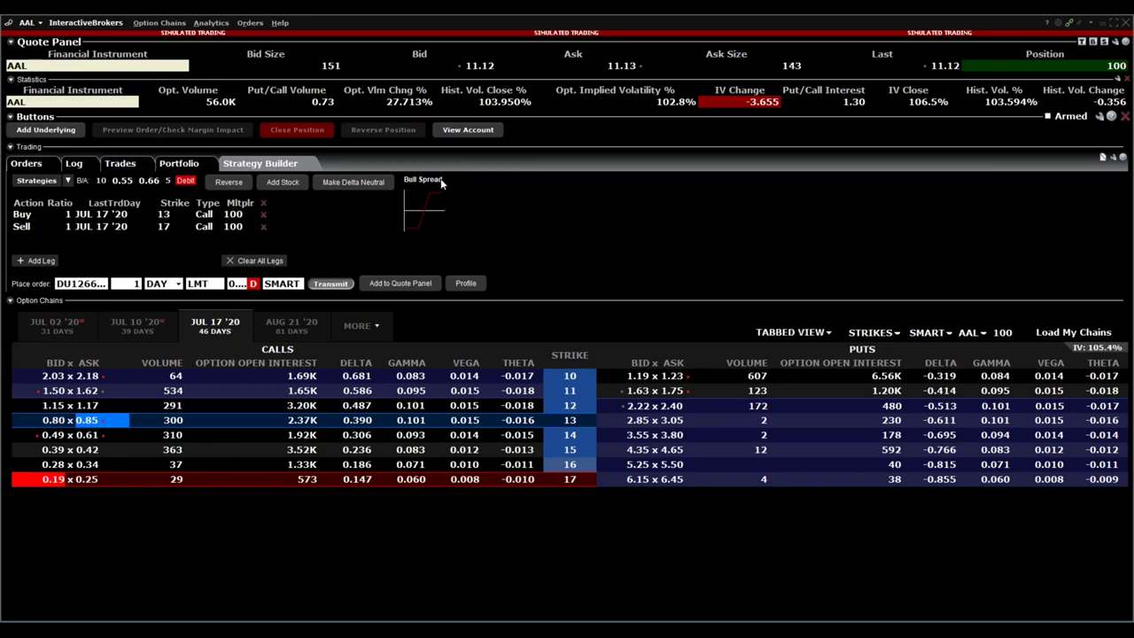
# Open the 13/17 call spread's performance profile and check its maximum loss and maximum return.
pyautogui.click(466, 284)
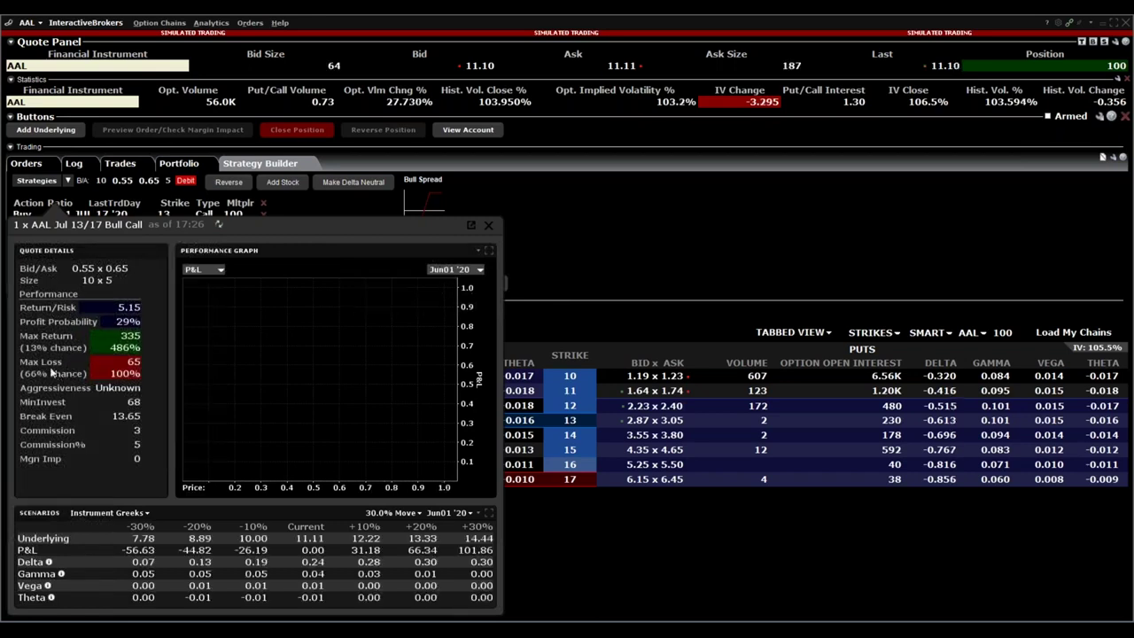
pyautogui.moveTo(117, 366)
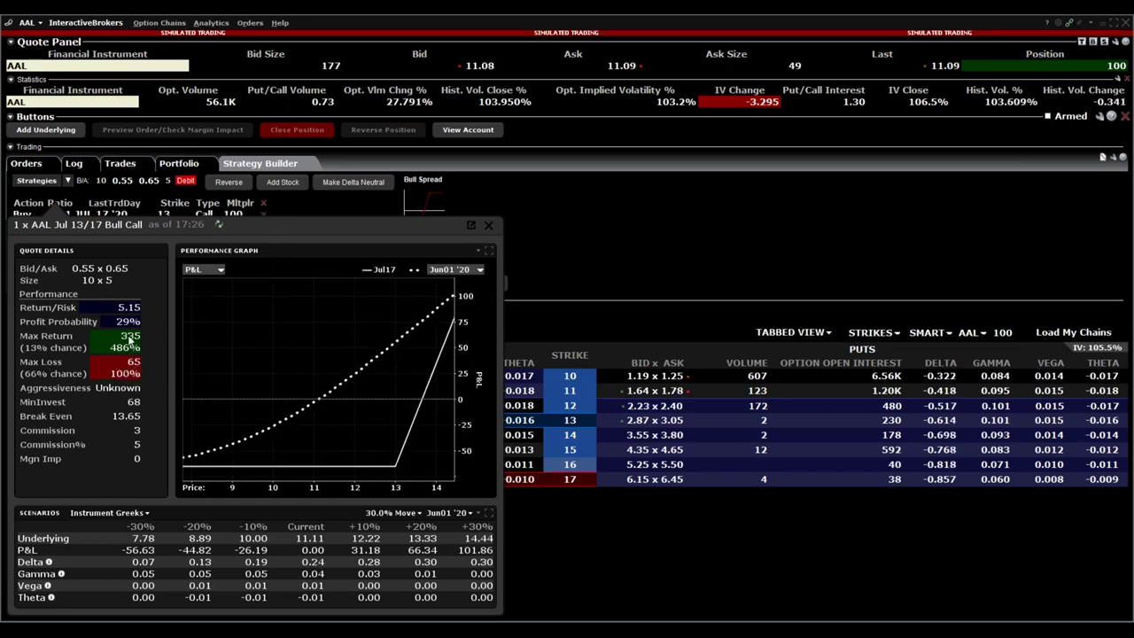
pyautogui.moveTo(133, 344)
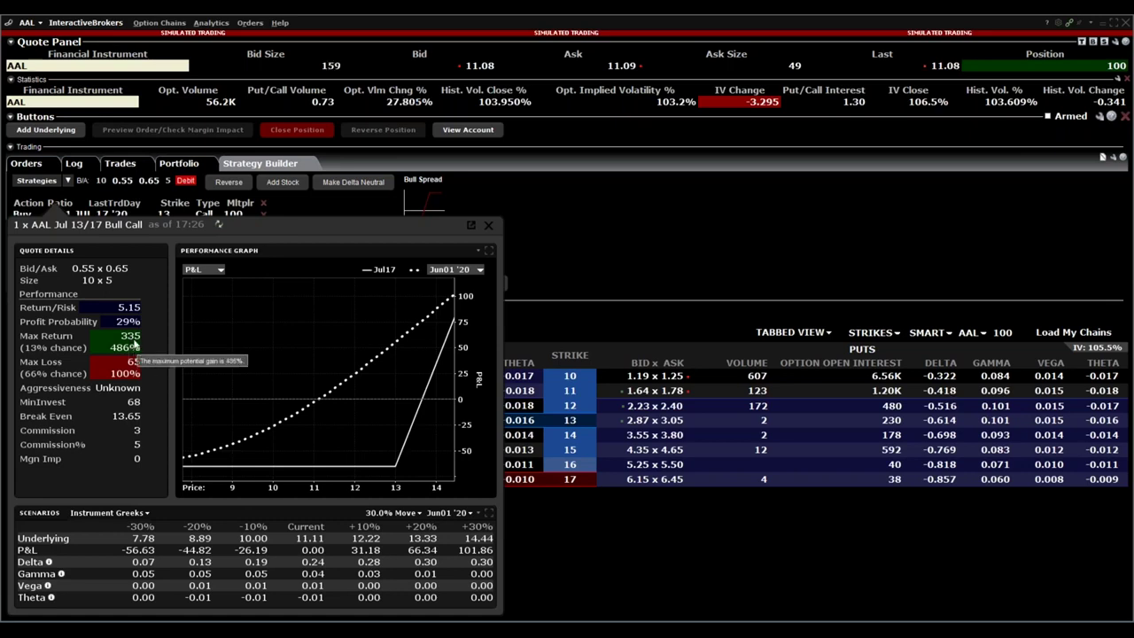
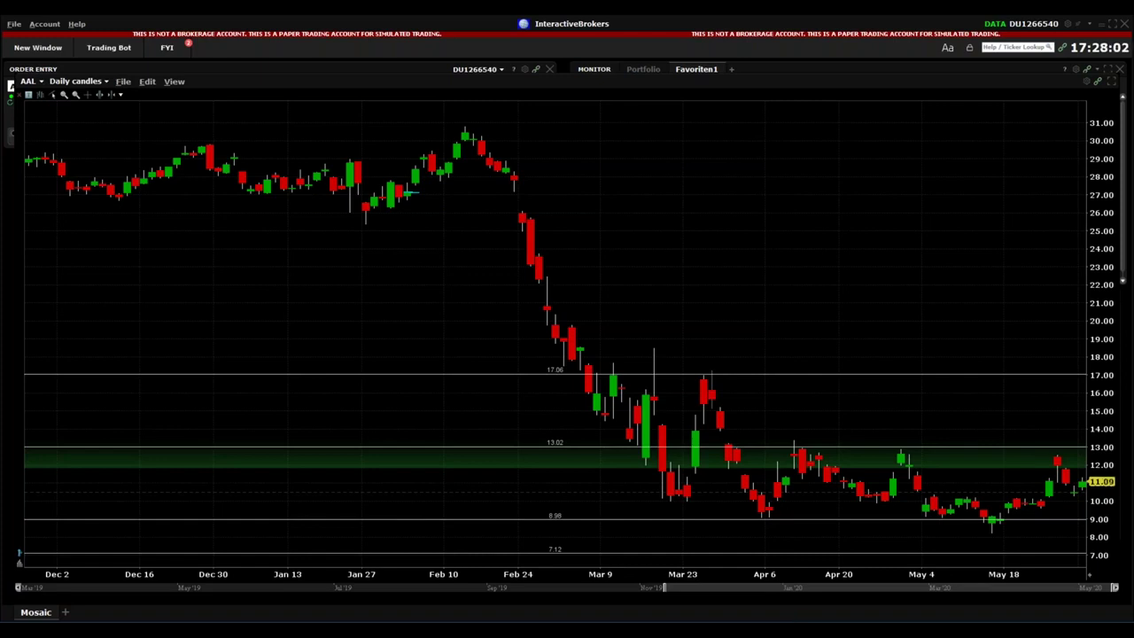
# Return to the OptionTrader window and set the spread order's limit price to the 0.59 midpoint.
pyautogui.moveTo(603, 631)
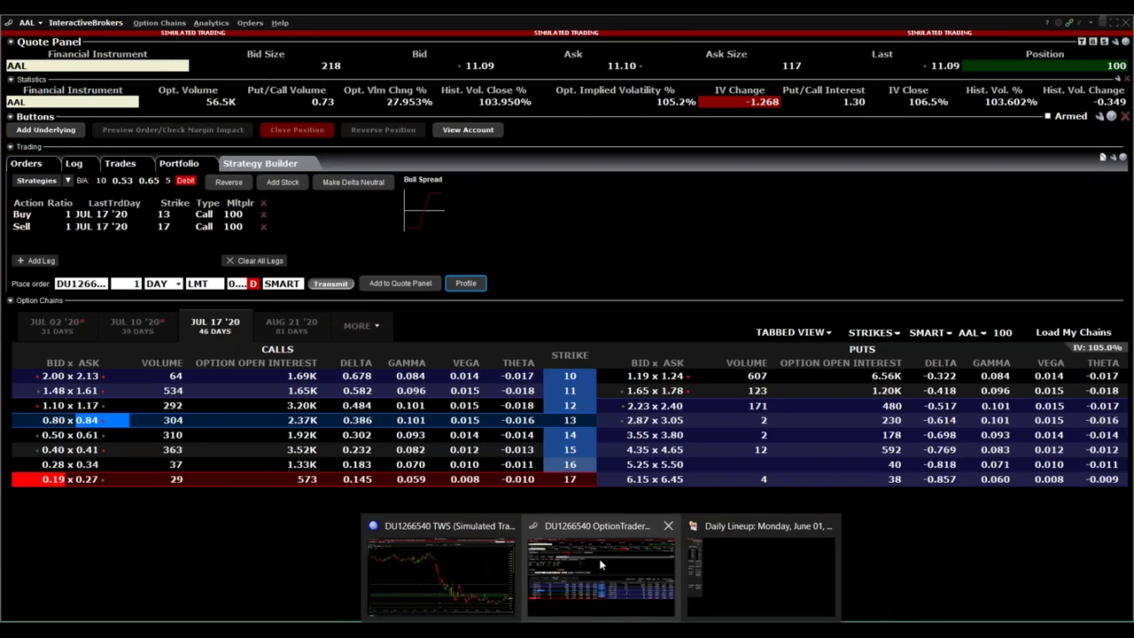
pyautogui.click(599, 559)
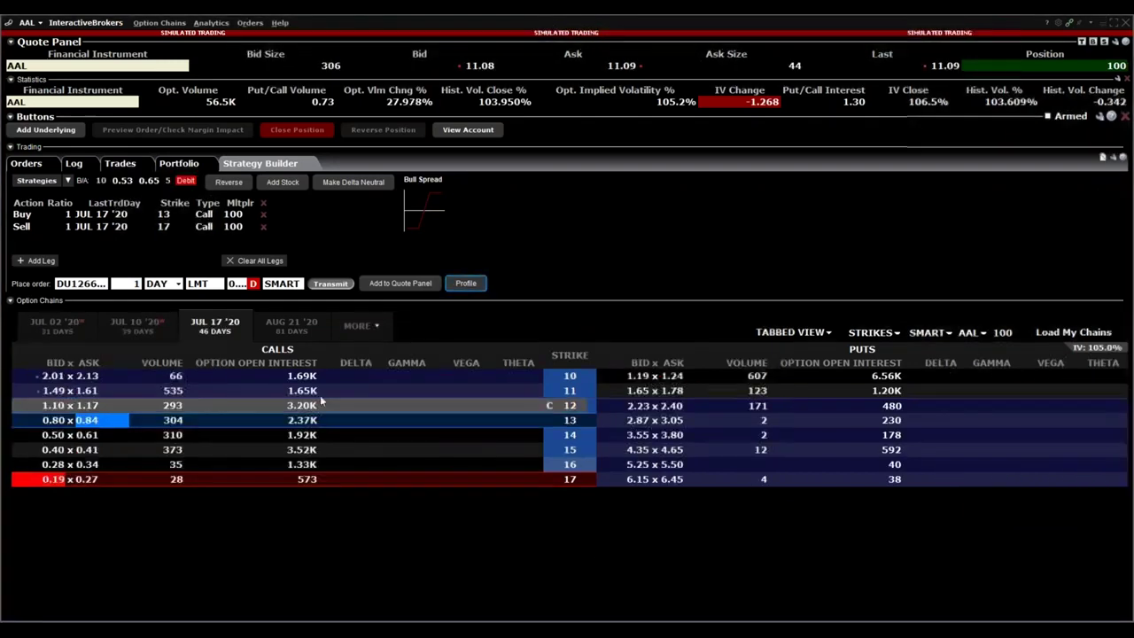
pyautogui.click(237, 284)
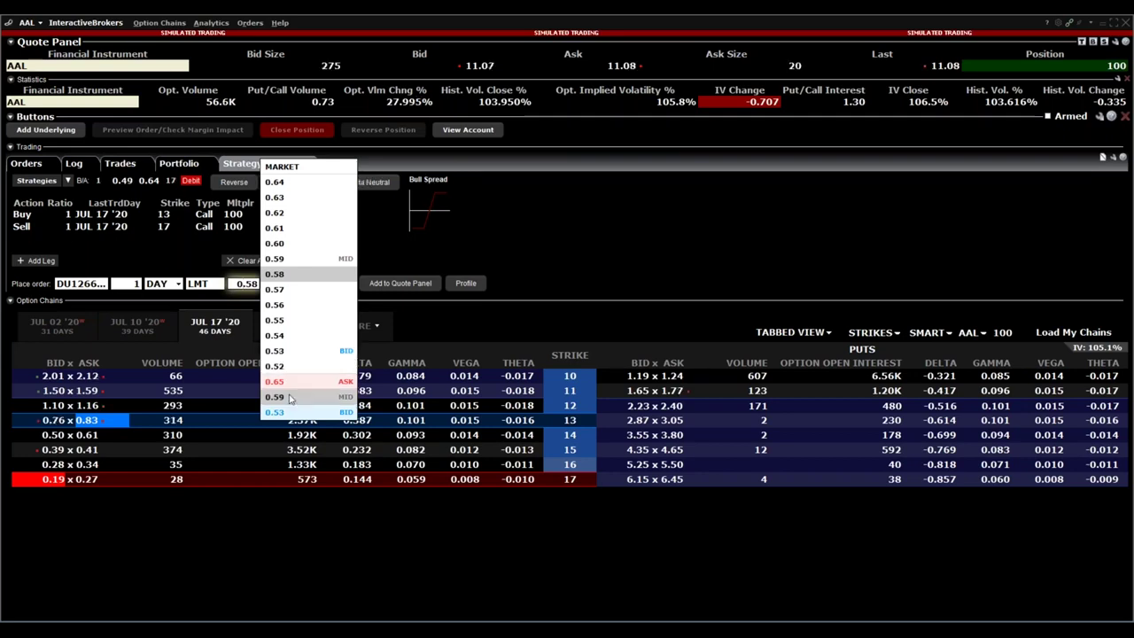
pyautogui.click(289, 396)
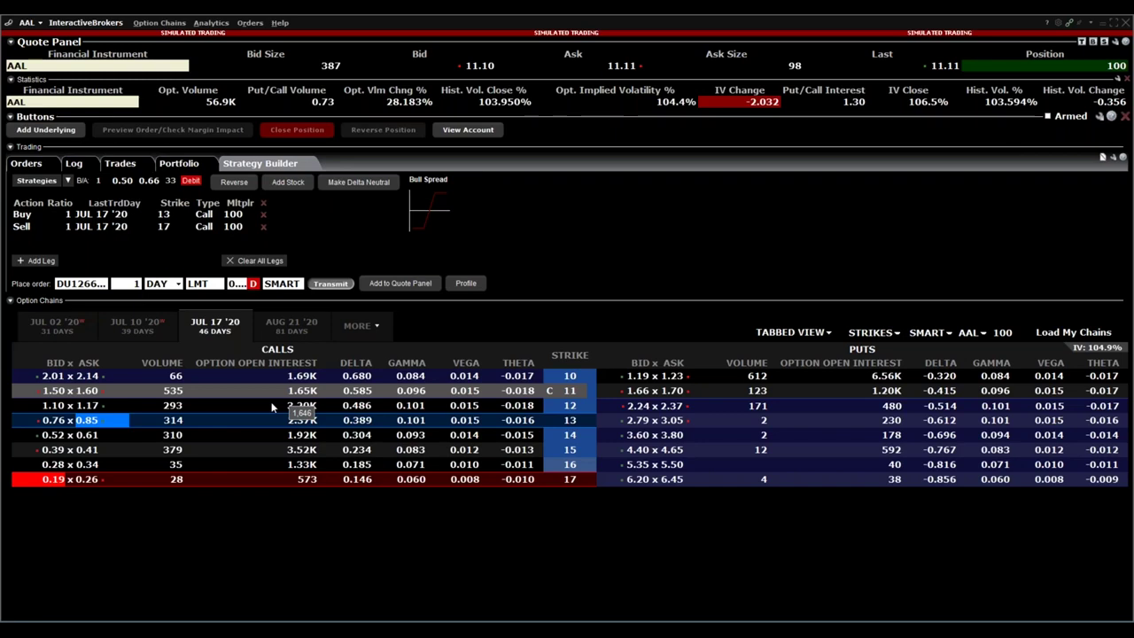
# Reopen the spread's performance profile and set the graph date to Jul17 '20 to examine the break-even at expiry.
pyautogui.click(466, 283)
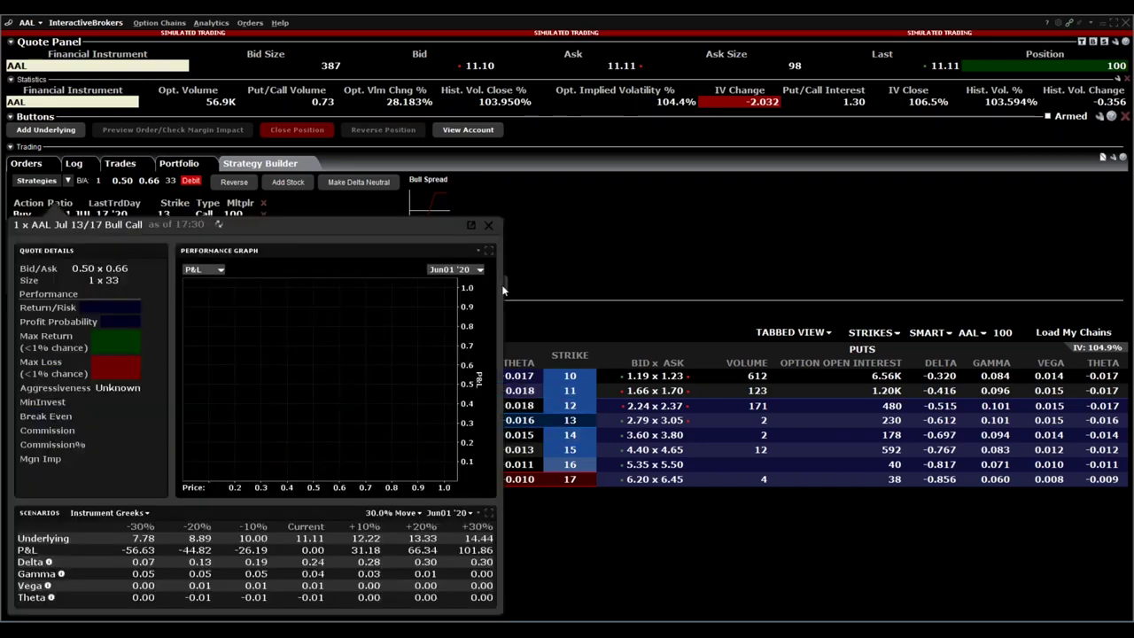
pyautogui.click(479, 270)
pyautogui.scroll(-5, 483, 350)
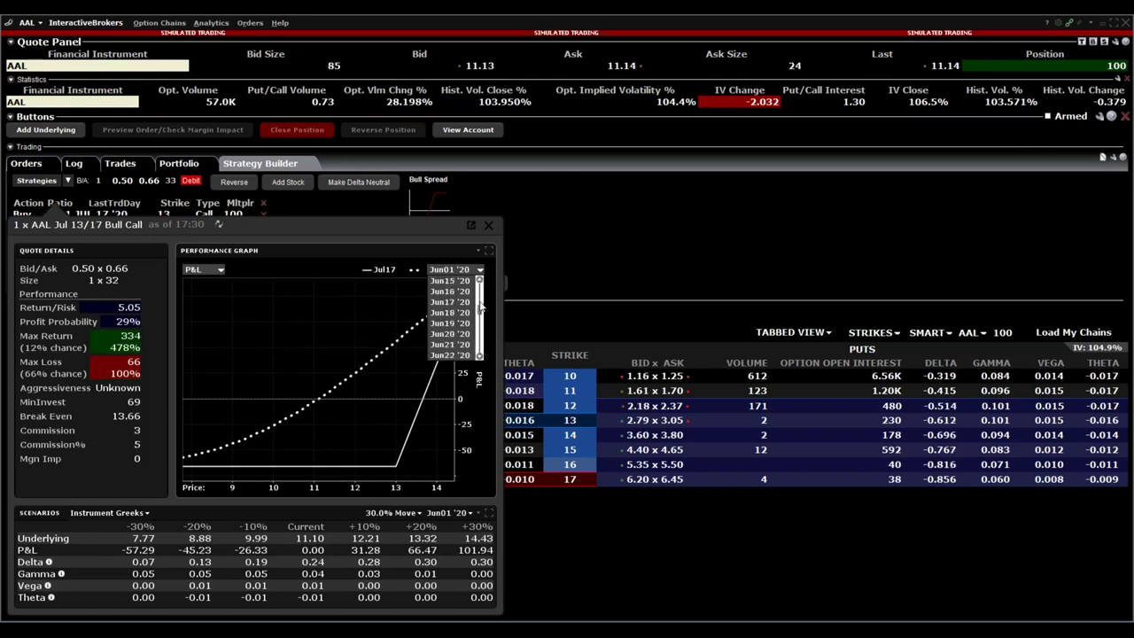
pyautogui.moveTo(479, 306); pyautogui.dragTo(479, 355)
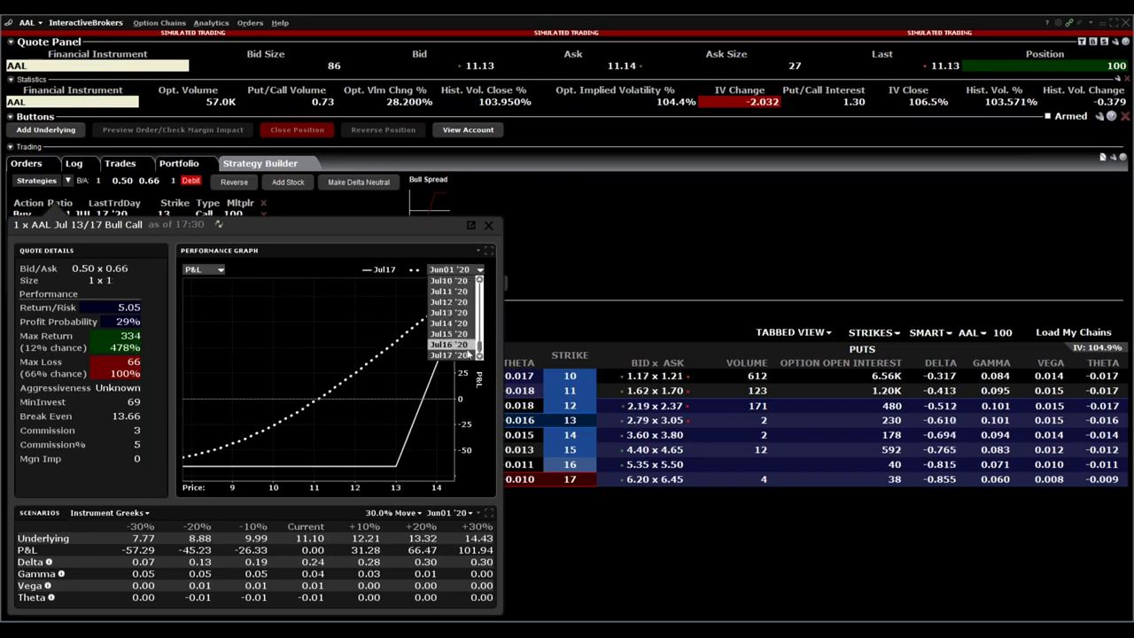
pyautogui.click(456, 355)
pyautogui.click(443, 270)
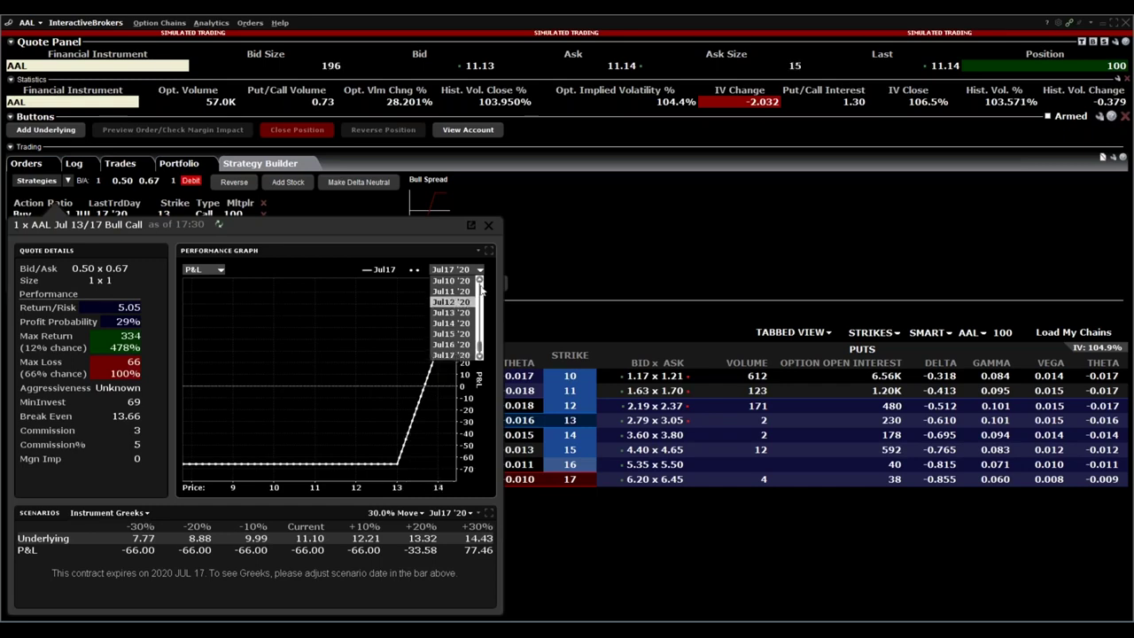
pyautogui.click(453, 355)
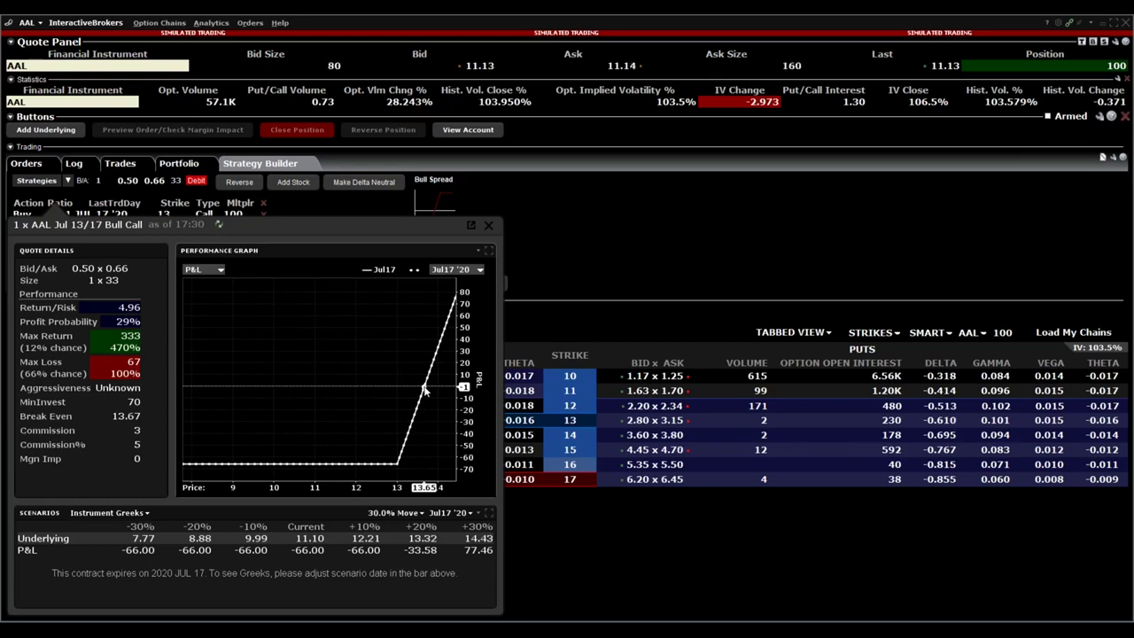
# Close the performance profile and remove all legs of the call spread from the strategy builder.
pyautogui.click(489, 227)
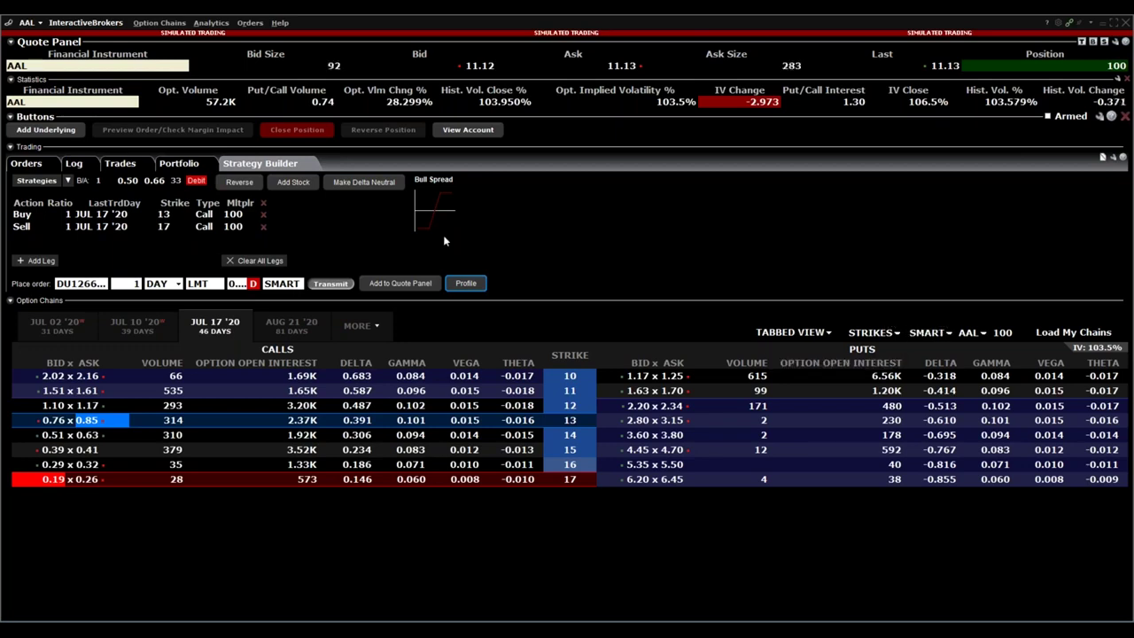
pyautogui.click(263, 205)
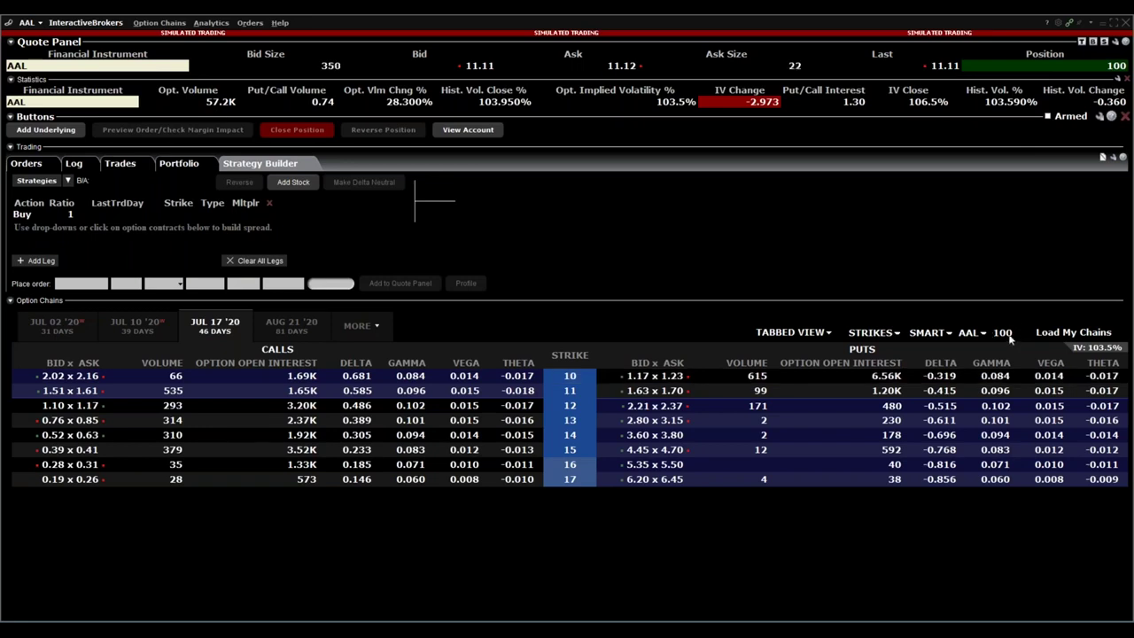
# Add the 9 and 7 strikes to the displayed option chain through the multi-select strike list.
pyautogui.click(900, 334)
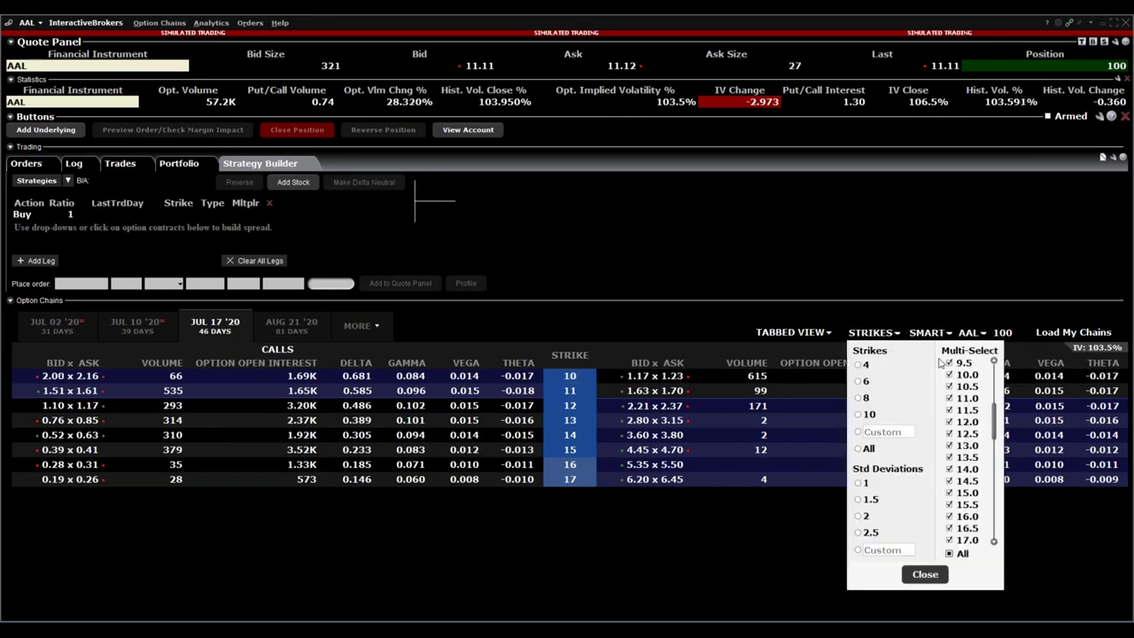
pyautogui.scroll(3, 993, 368)
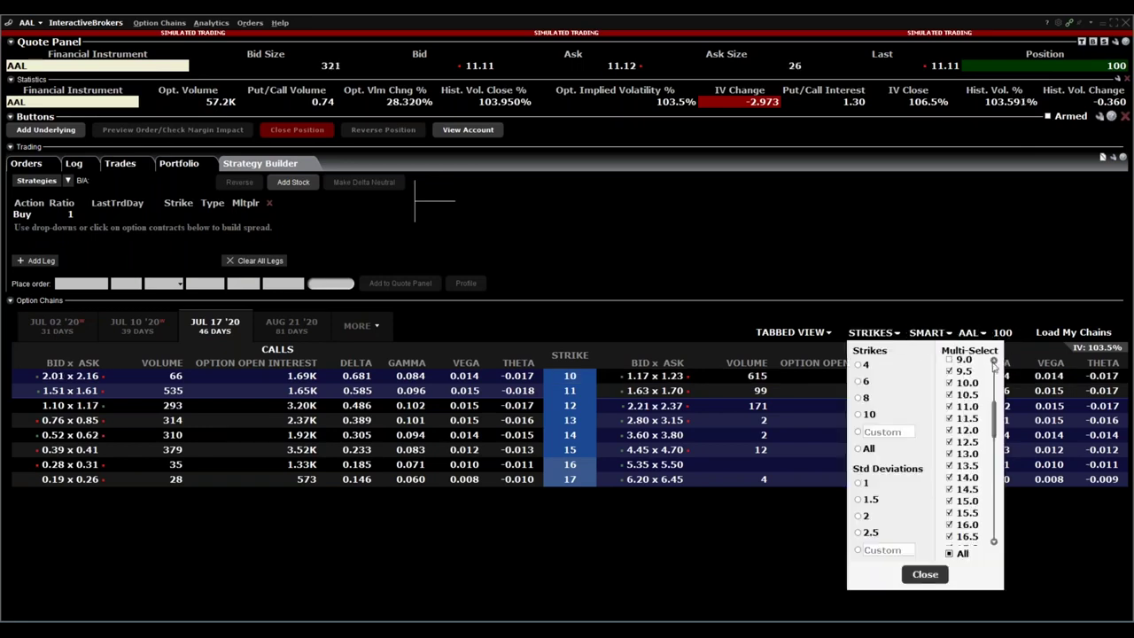
pyautogui.click(959, 392)
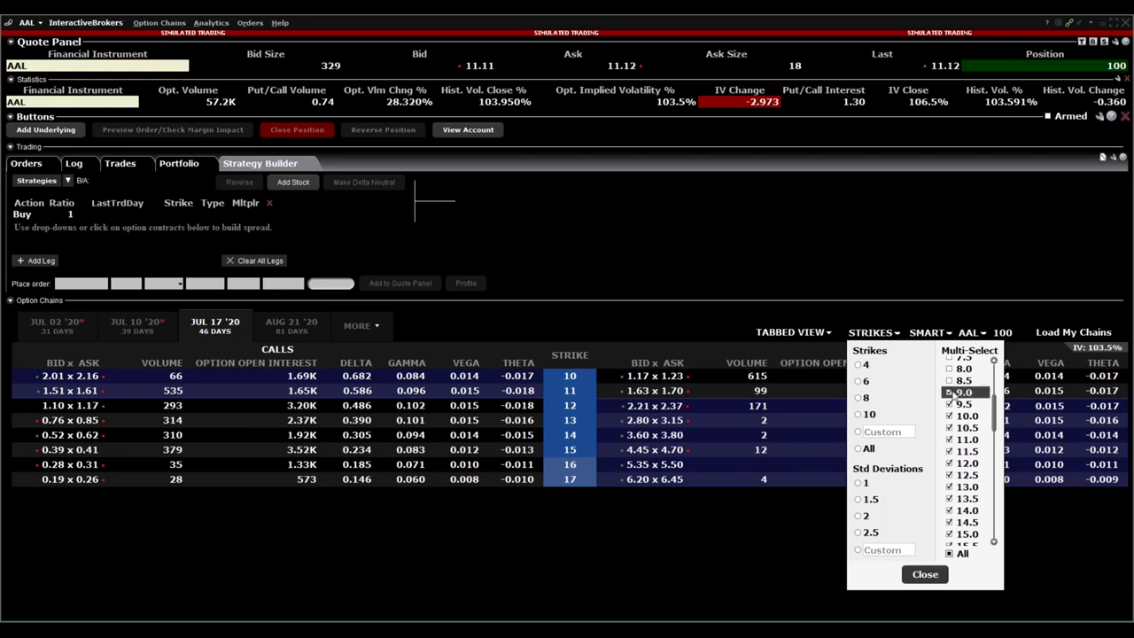
pyautogui.click(995, 361)
pyautogui.click(995, 360)
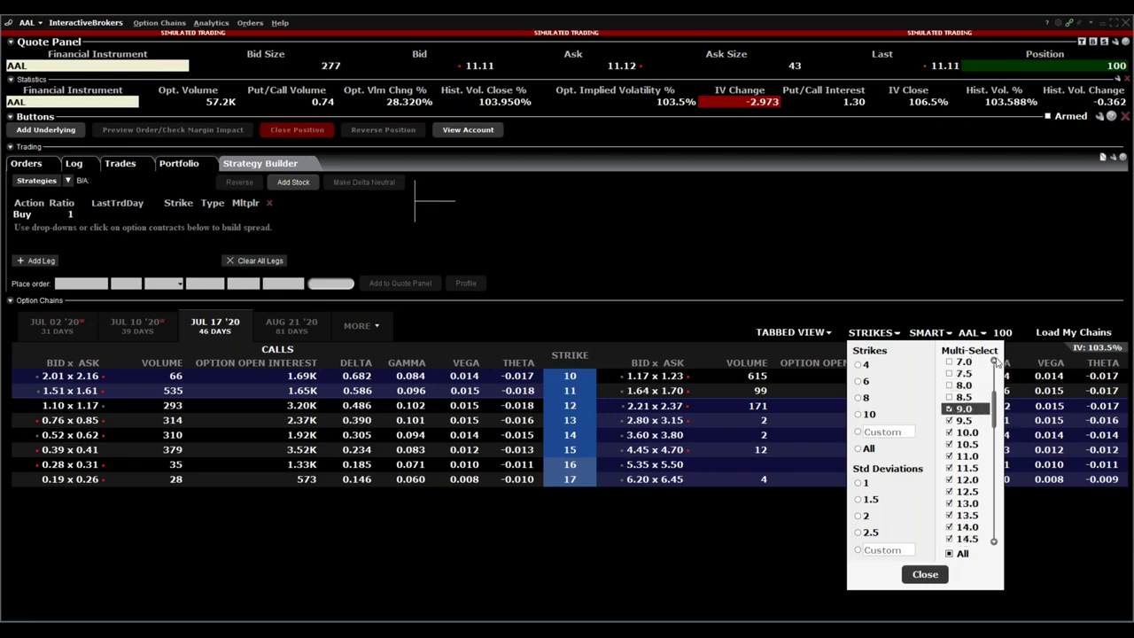
pyautogui.click(950, 362)
pyautogui.click(930, 573)
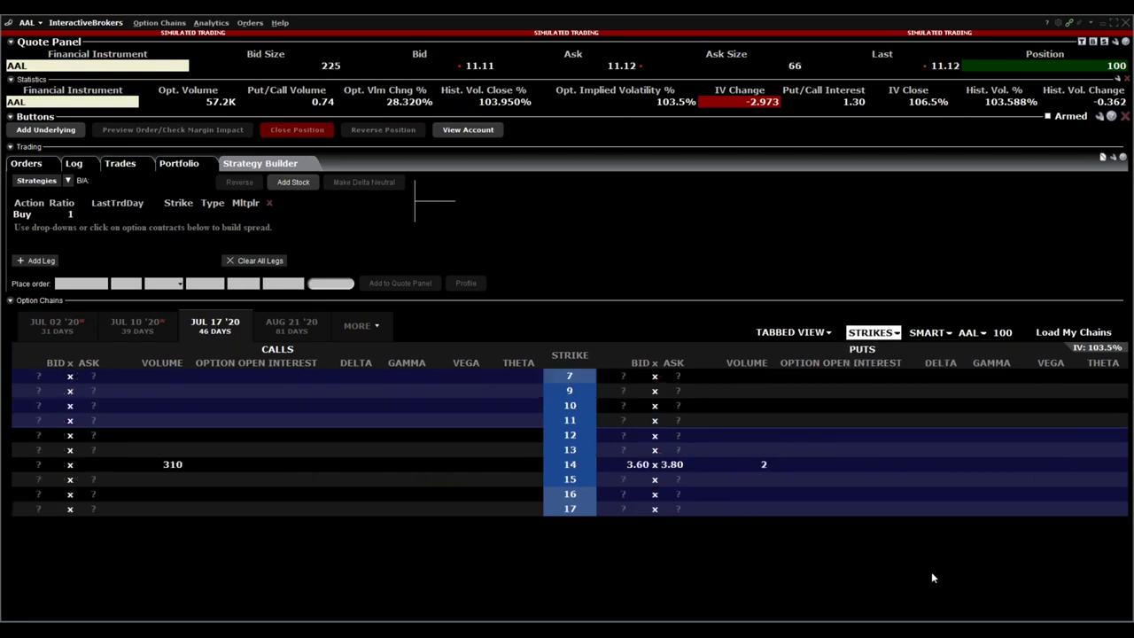
# Build a Jul 17 '20 bull put spread, selling the 9 put and buying the 7 put, with a midpoint limit price of -0.49.
pyautogui.click(640, 390)
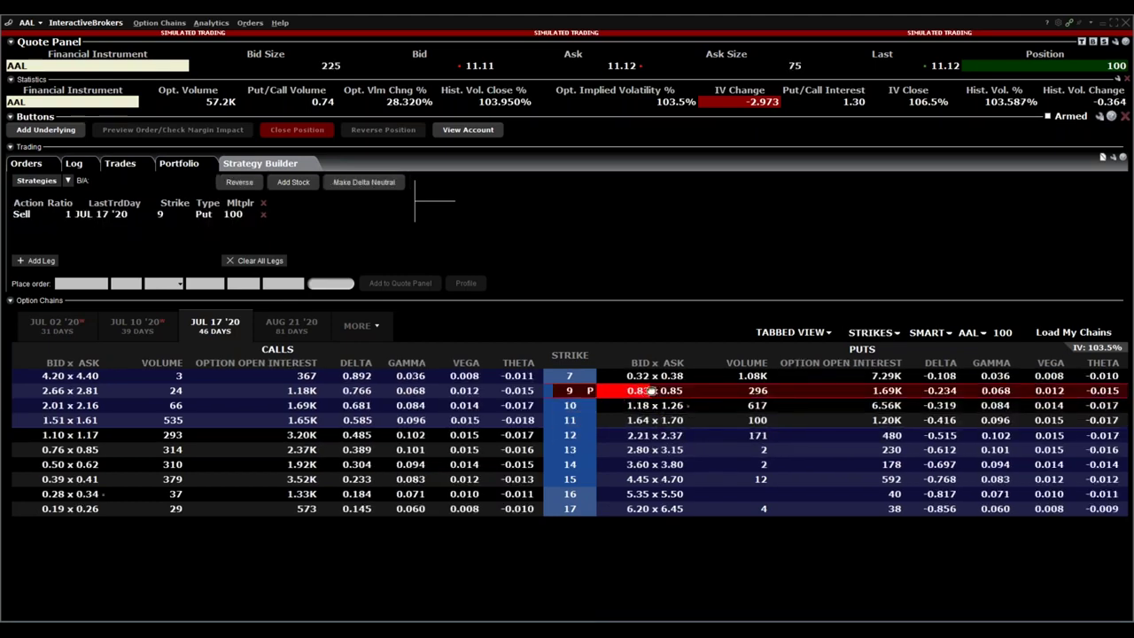
pyautogui.click(671, 375)
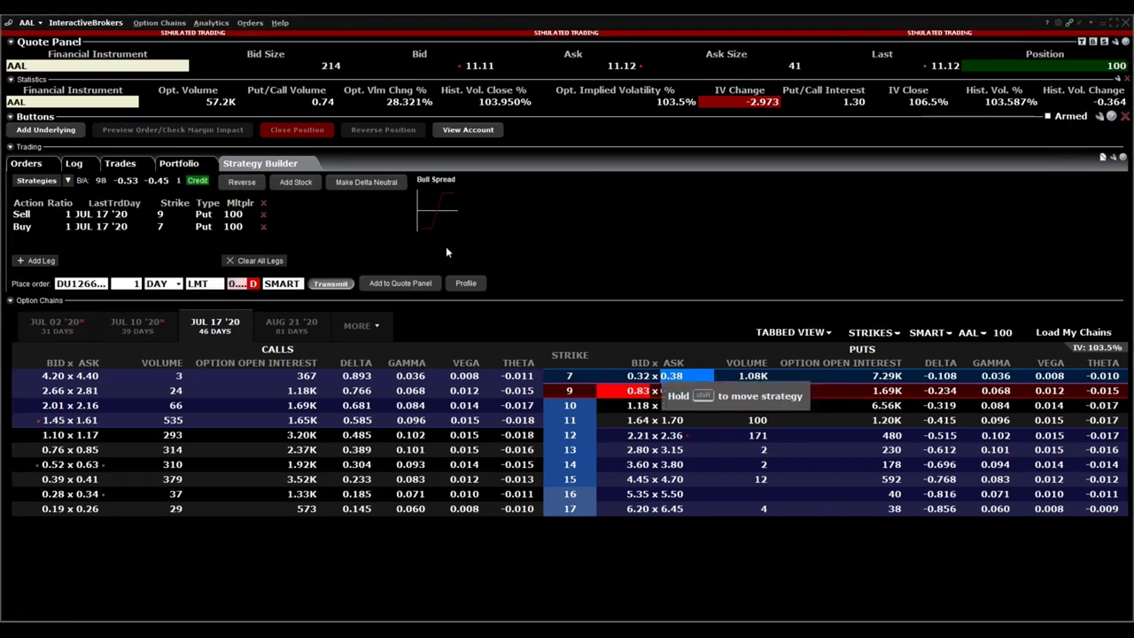
pyautogui.click(239, 285)
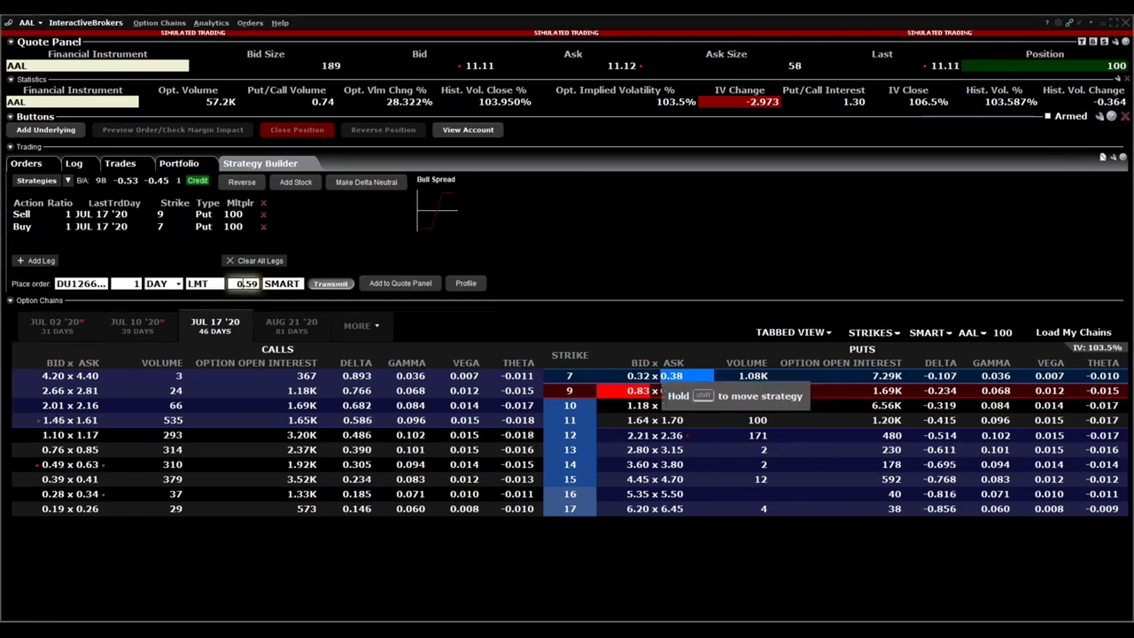
pyautogui.click(300, 398)
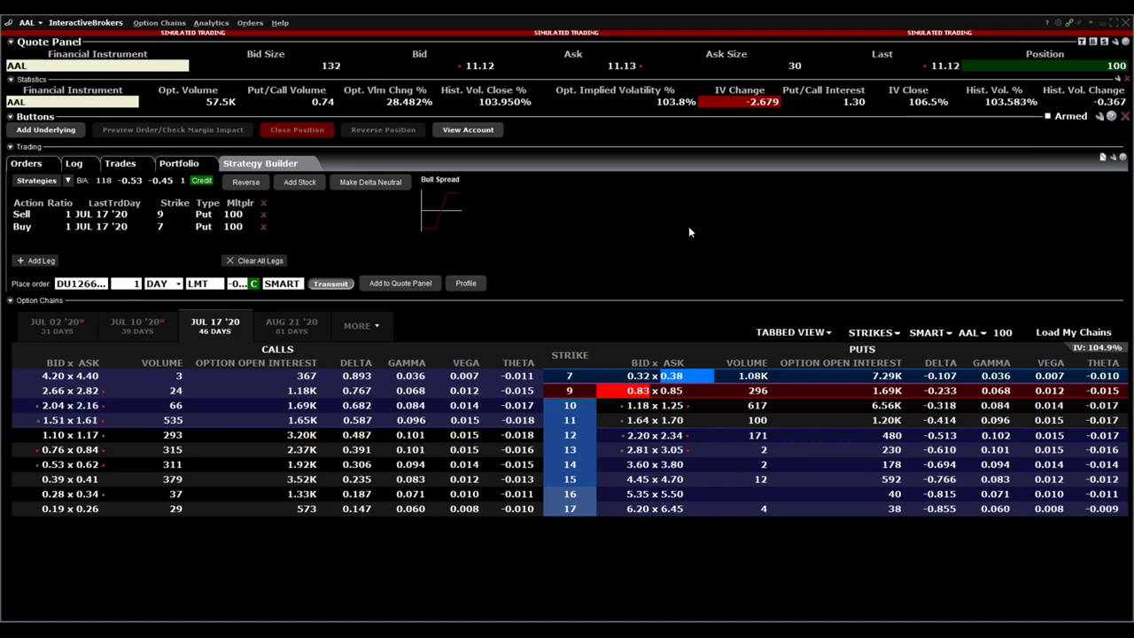
# Open the 9/7 put spread's performance profile, examine its maximum return, maximum loss and break-even, and close it.
pyautogui.click(467, 287)
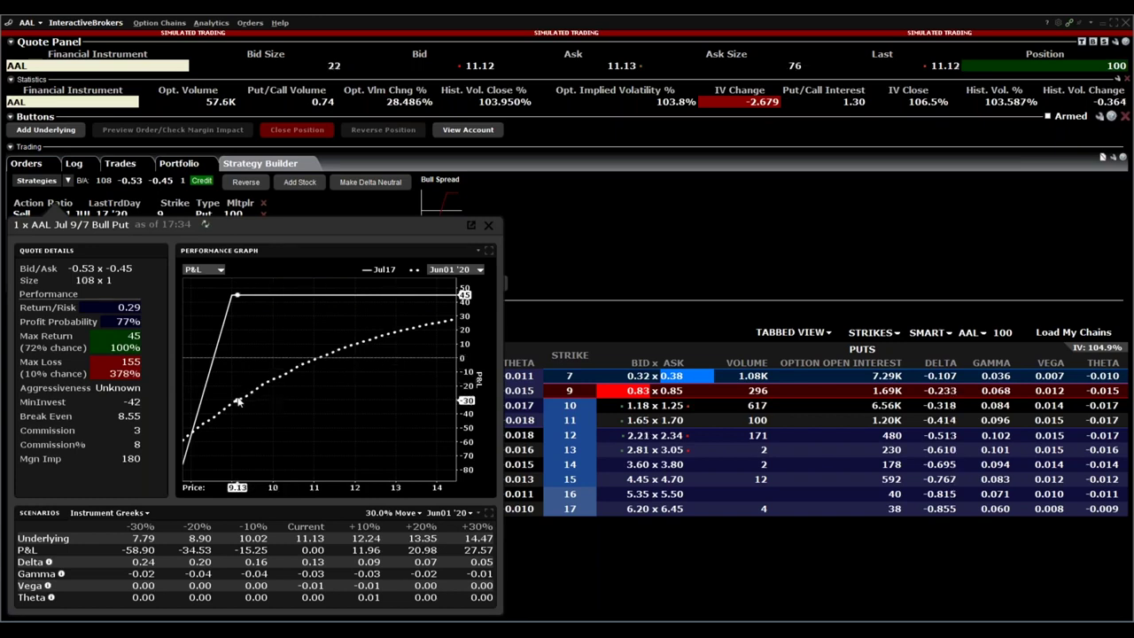
pyautogui.click(477, 272)
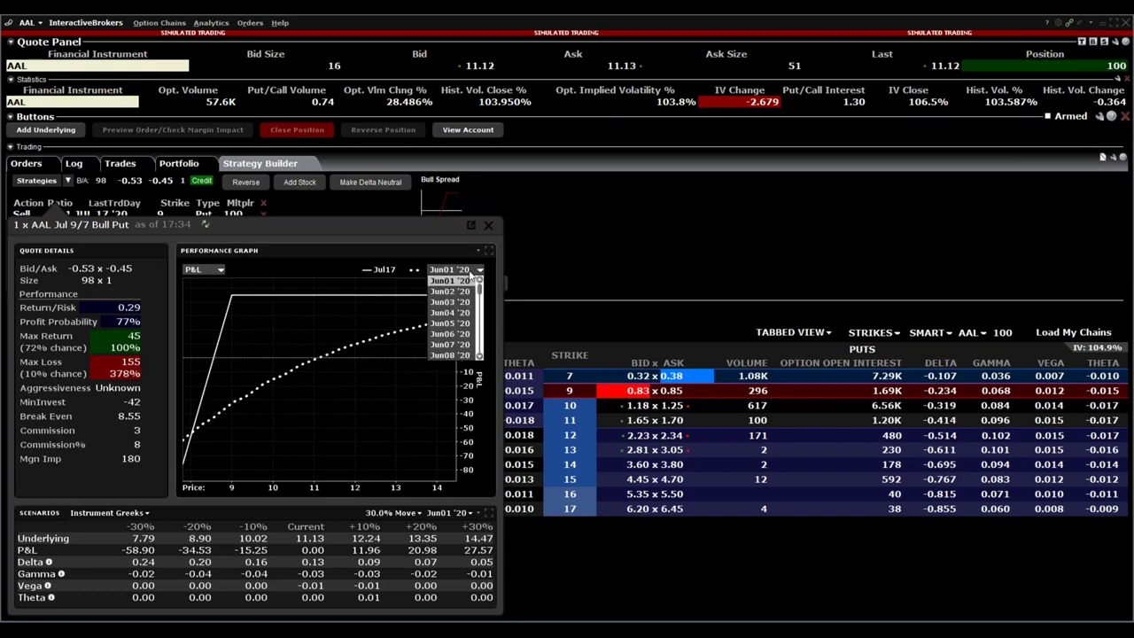
pyautogui.click(415, 225)
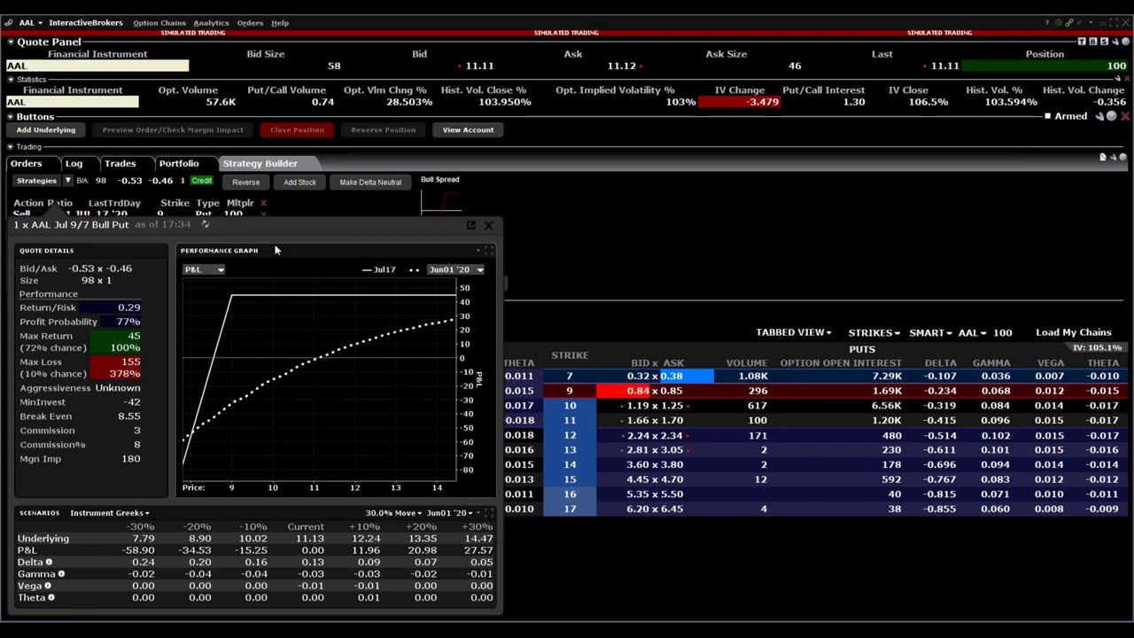
pyautogui.moveTo(132, 339)
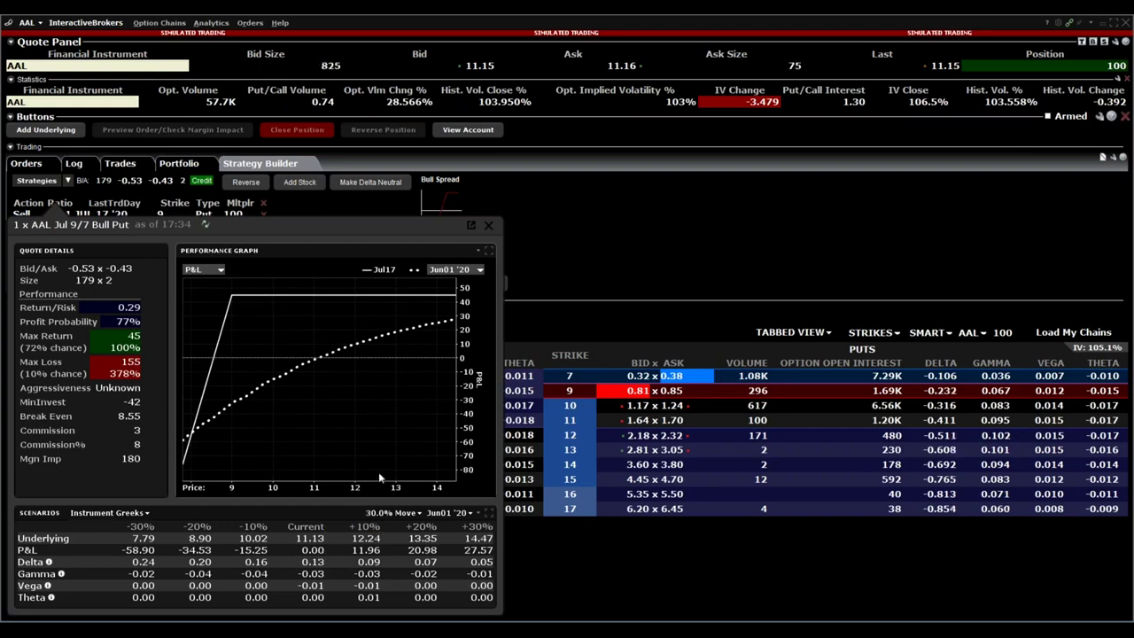
pyautogui.click(489, 230)
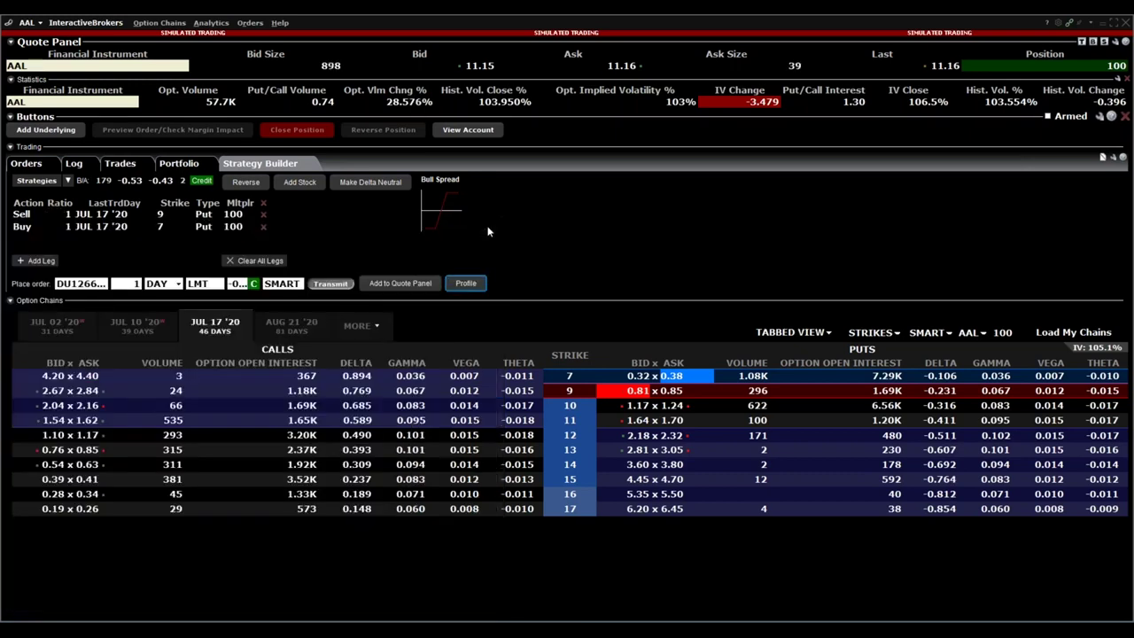
# Set the put spread order's limit price to the current -0.48 midpoint.
pyautogui.click(241, 283)
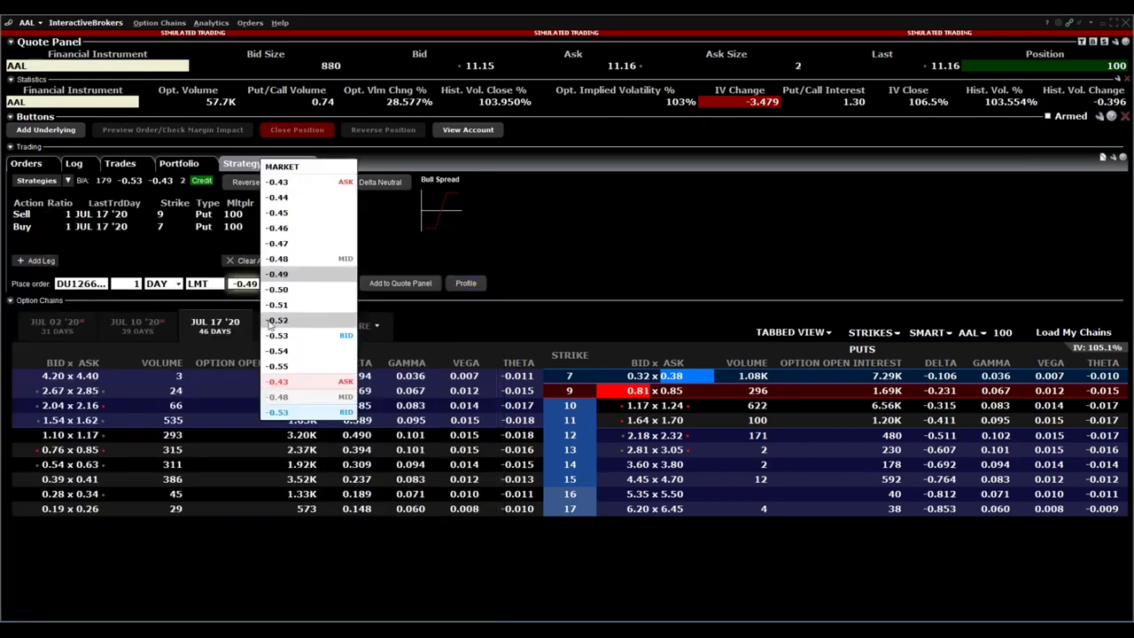
pyautogui.click(300, 401)
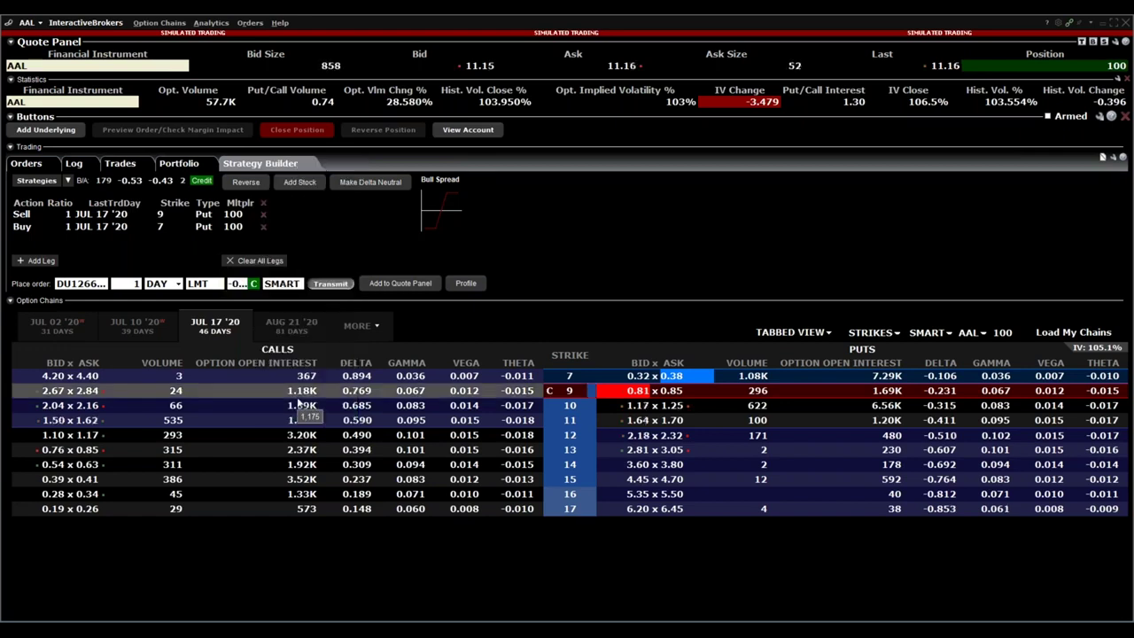